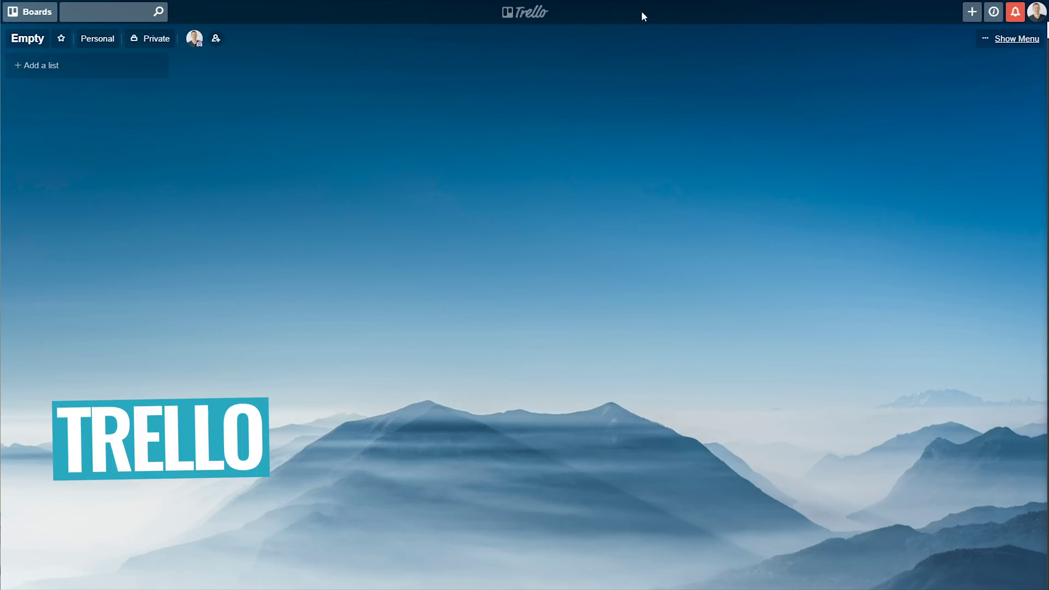
# Create a new private Trello board titled 'Youtube Videos'.
pyautogui.click(969, 13)
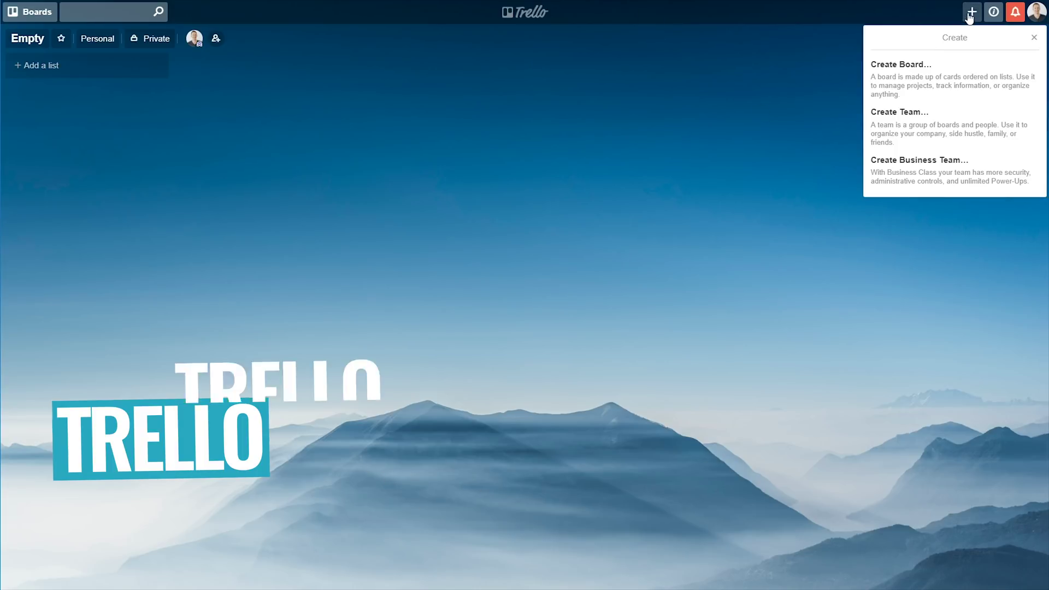
pyautogui.click(951, 80)
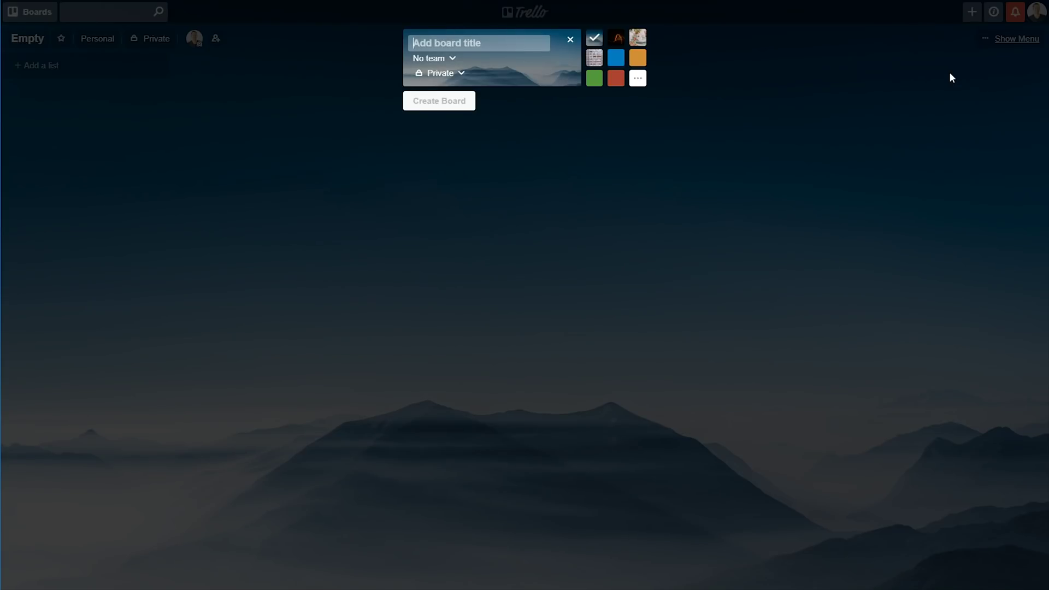
pyautogui.write('Youtube Videos')
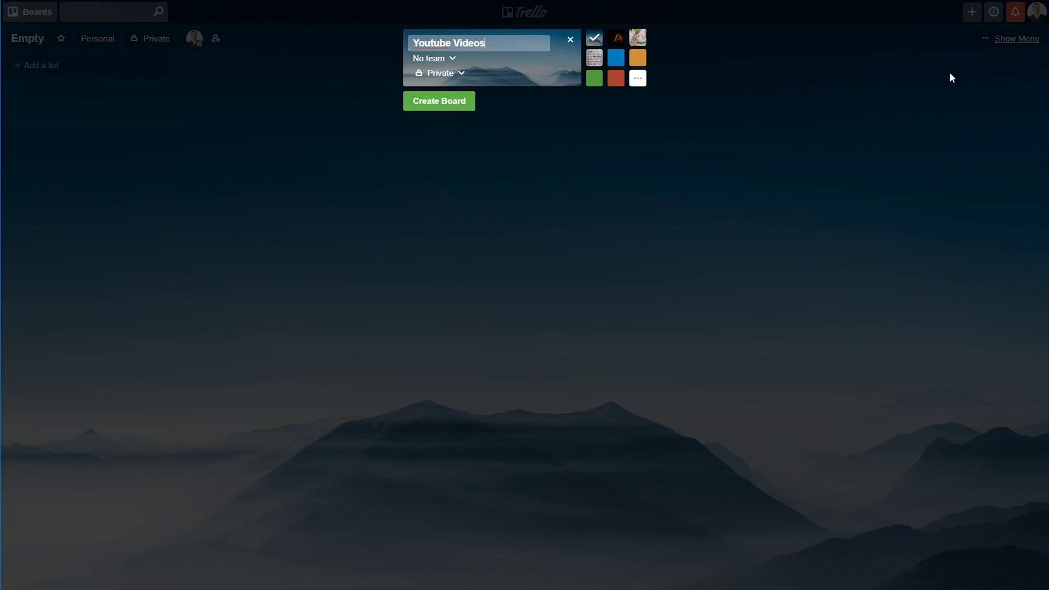
pyautogui.press('Return')
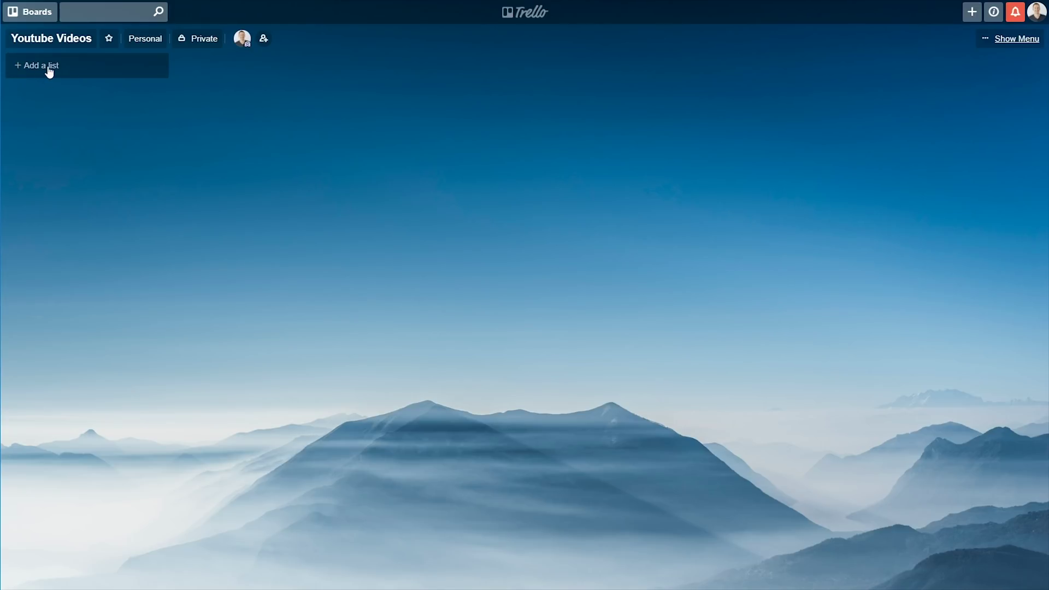
# Add the first list, Topic Pool, to the board.
pyautogui.click(47, 69)
pyautogui.write('Topic P')
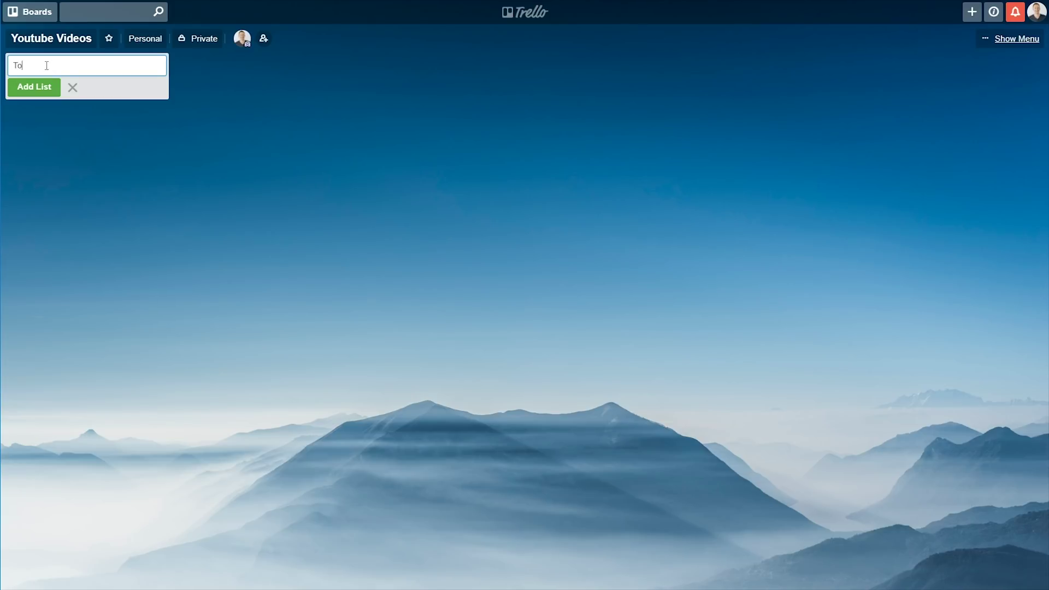
pyautogui.write('opic Pool')
pyautogui.press('Return')
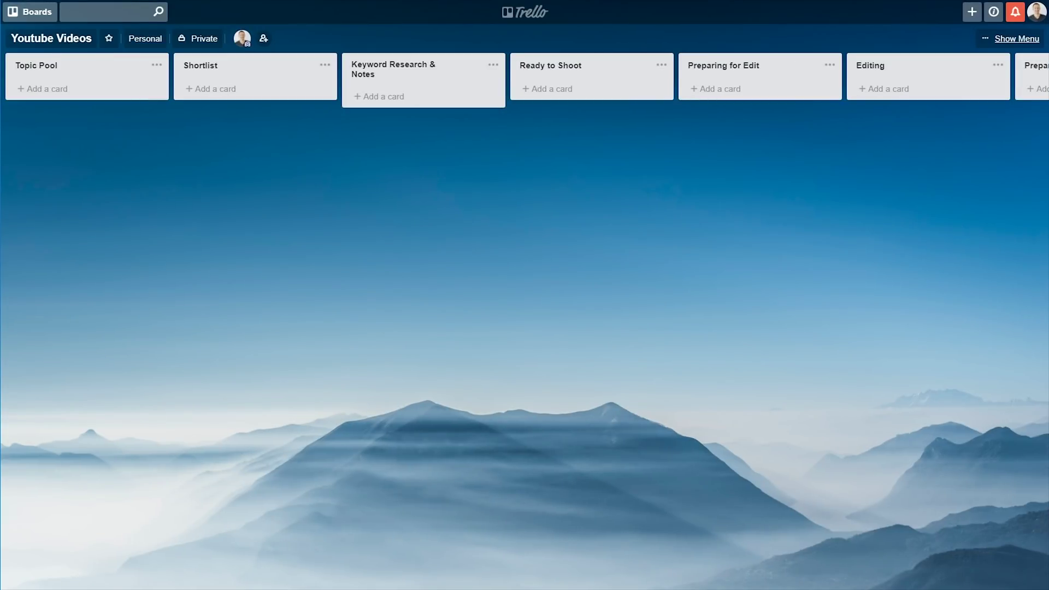
# Scroll across the board to review the workflow lists from Topic Pool to Released!
pyautogui.hscroll(3, 524, 80)
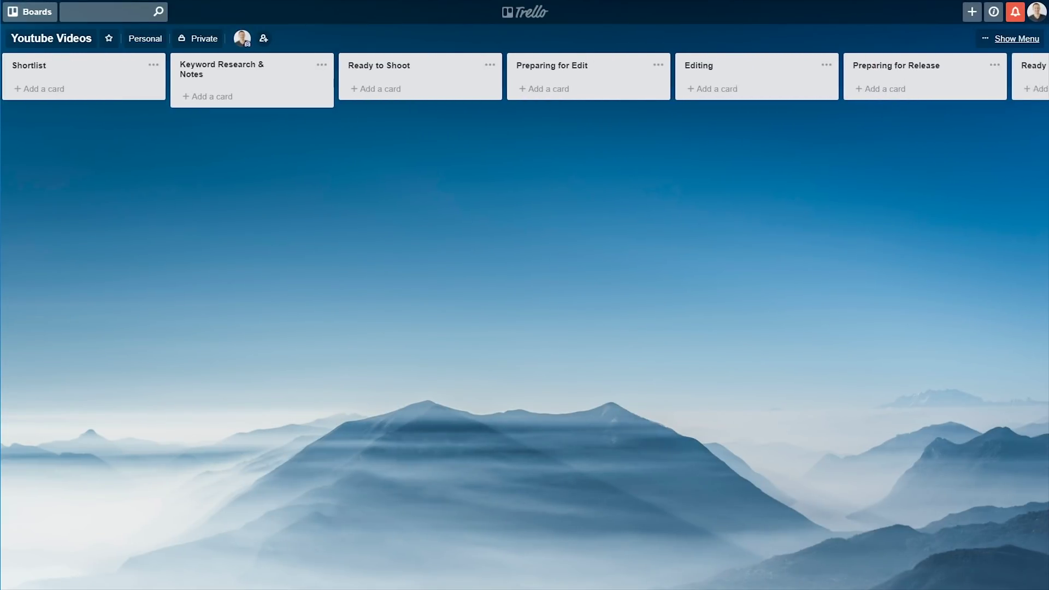
pyautogui.hscroll(3, 524, 81)
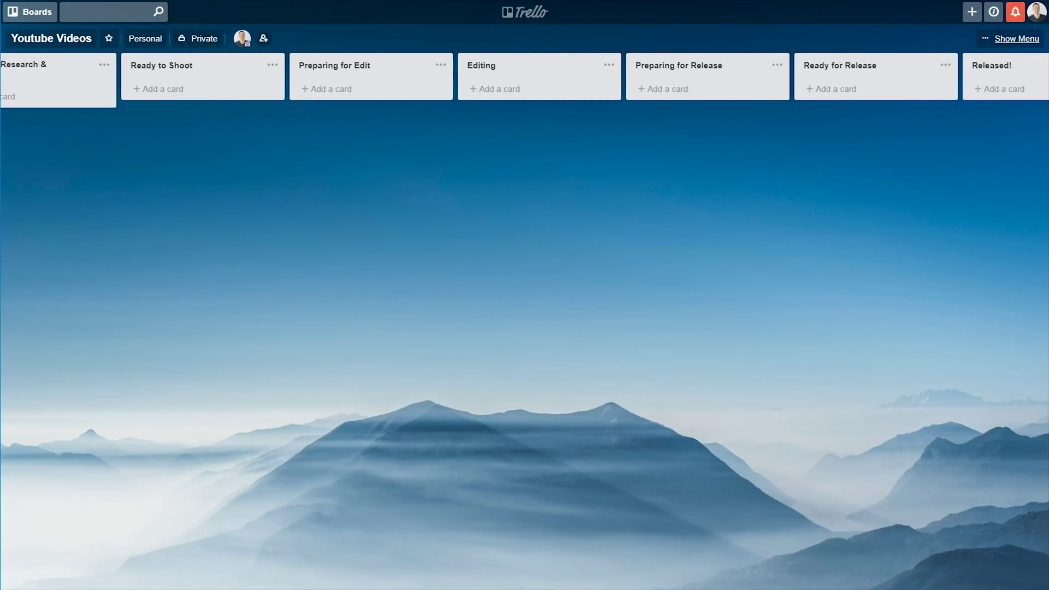
pyautogui.hscroll(2, 524, 80)
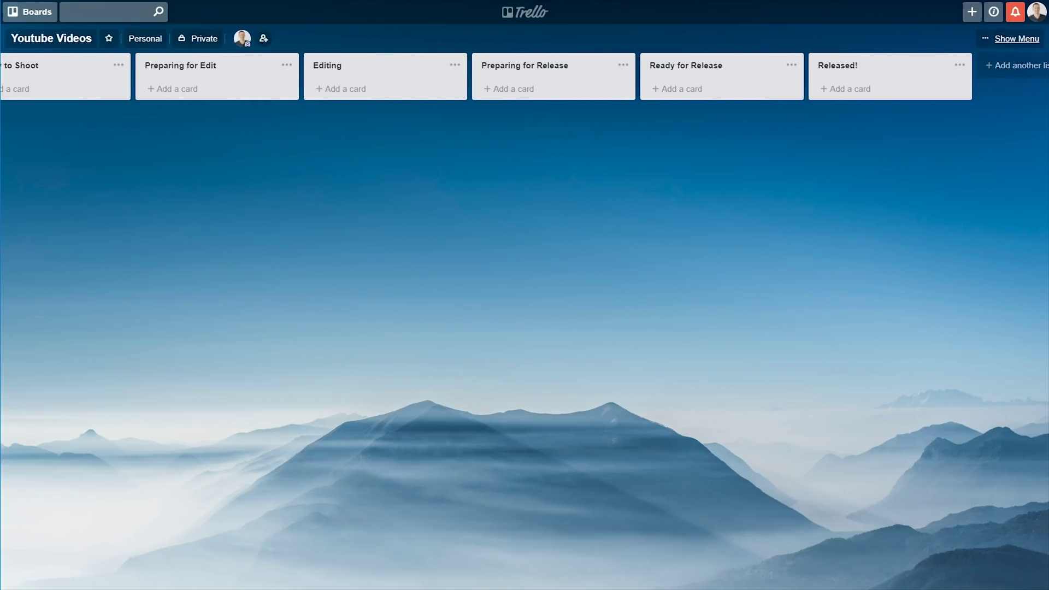
pyautogui.hscroll(1, 524, 80)
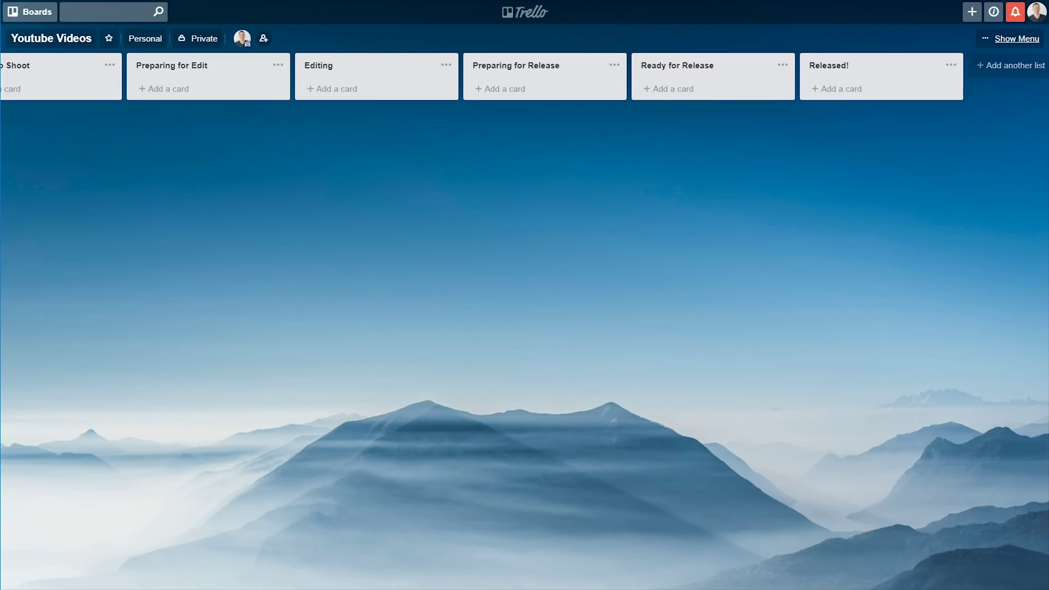
pyautogui.hscroll(-10, 524, 80)
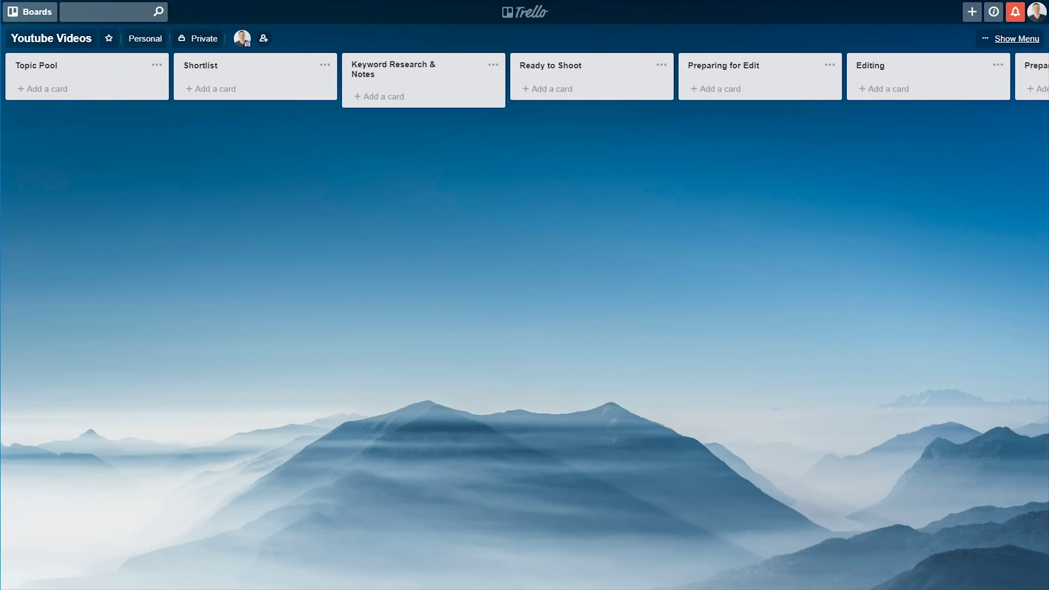
pyautogui.hscroll(12, 524, 81)
pyautogui.hscroll(-12, 525, 80)
# Add cards Smartphone Camera Tips, Video Lighting Tutorial and Color Correction Tutorial under Topic Pool.
pyautogui.click(47, 90)
pyautogui.write('Sma')
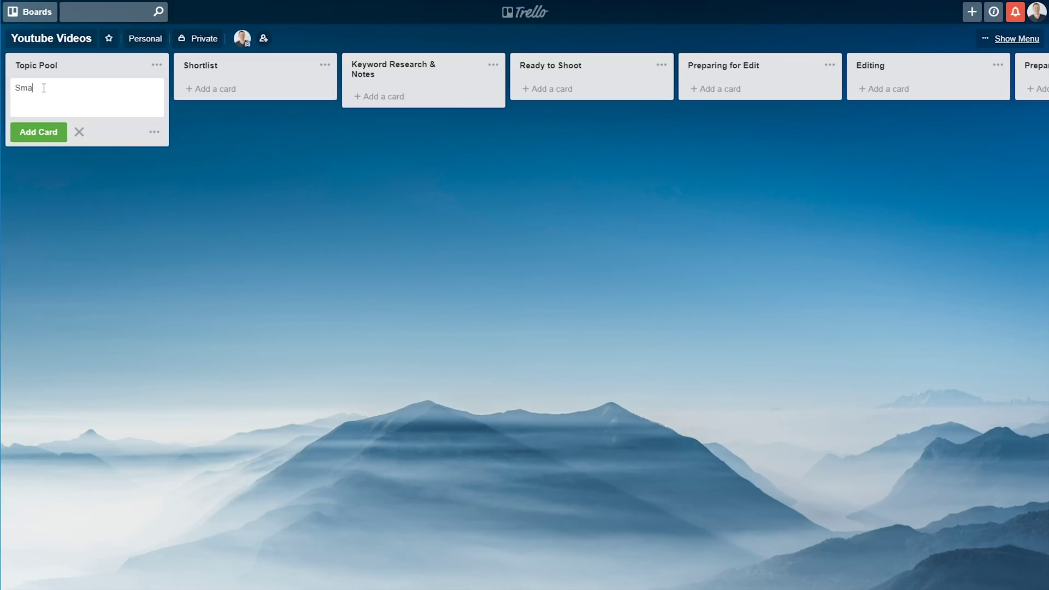
pyautogui.write('rtphone Camera Tips')
pyautogui.click(44, 133)
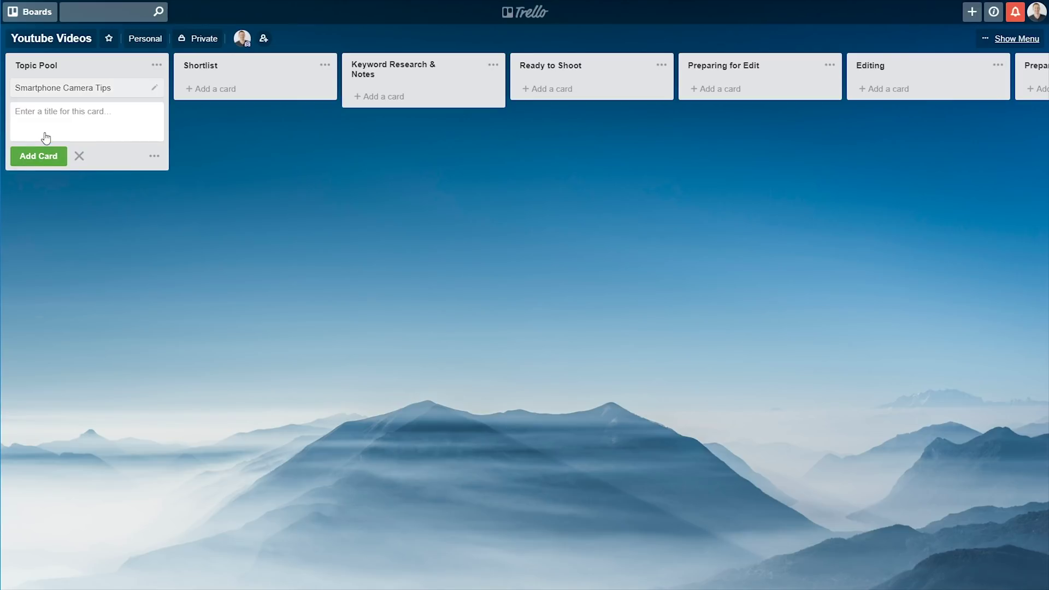
pyautogui.write('Video Lighting Tutorial')
pyautogui.press('Return')
pyautogui.write('Colo')
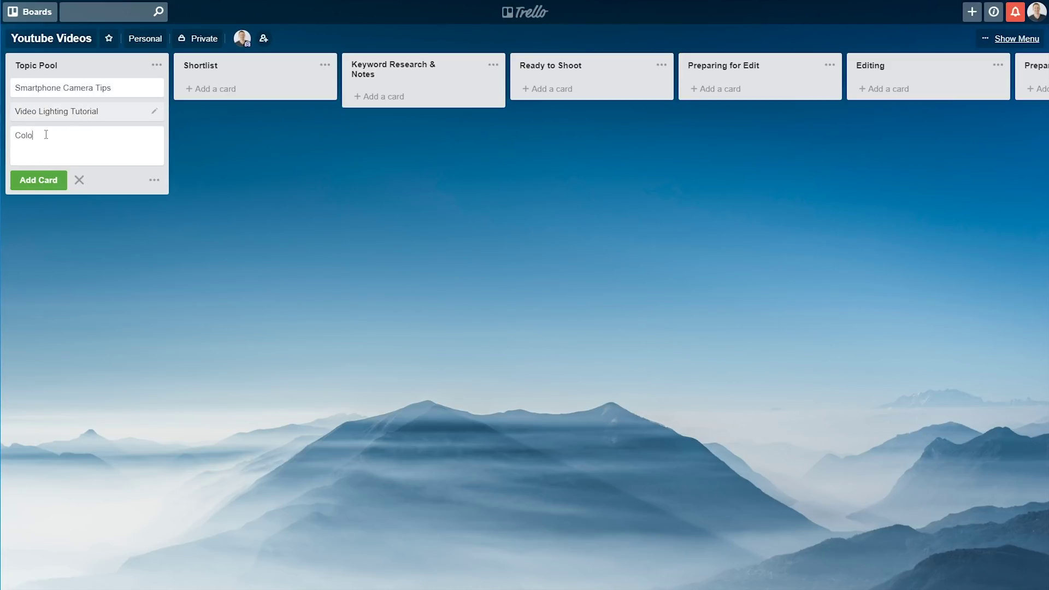
pyautogui.write('r Correction Tutorial')
pyautogui.press('Return')
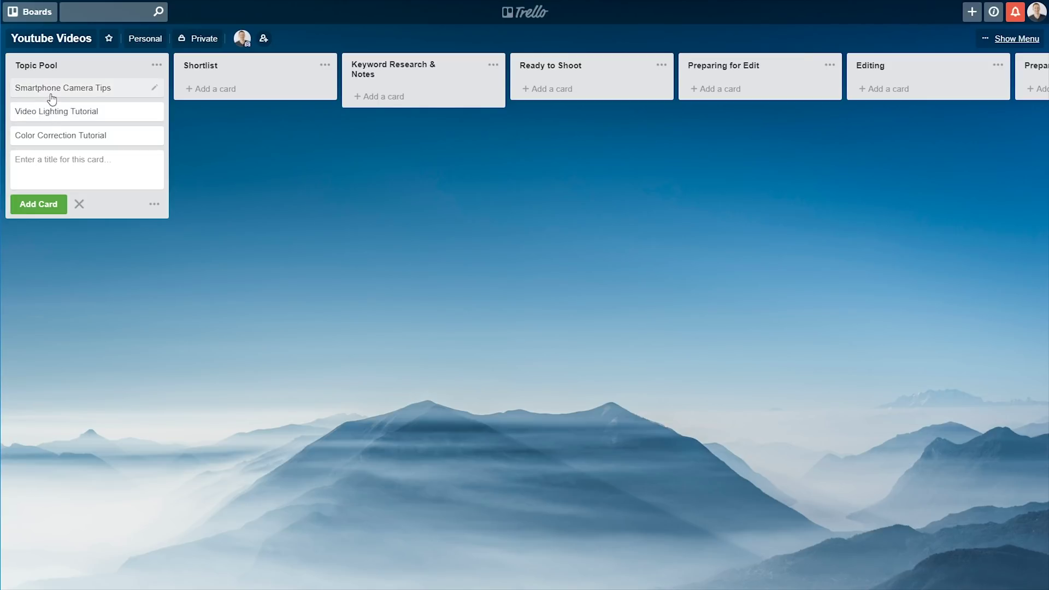
# Drag Smartphone Camera Tips to Shortlist and save description lines 'Use manual settings' and 'Filmic Pro'.
pyautogui.moveTo(50, 90); pyautogui.dragTo(216, 96)
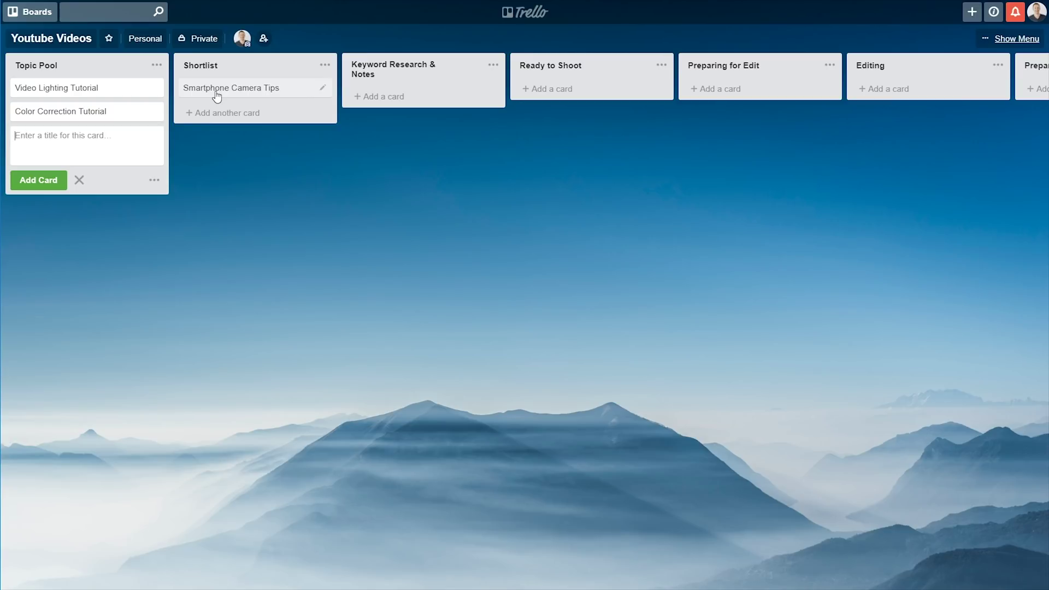
pyautogui.click(252, 95)
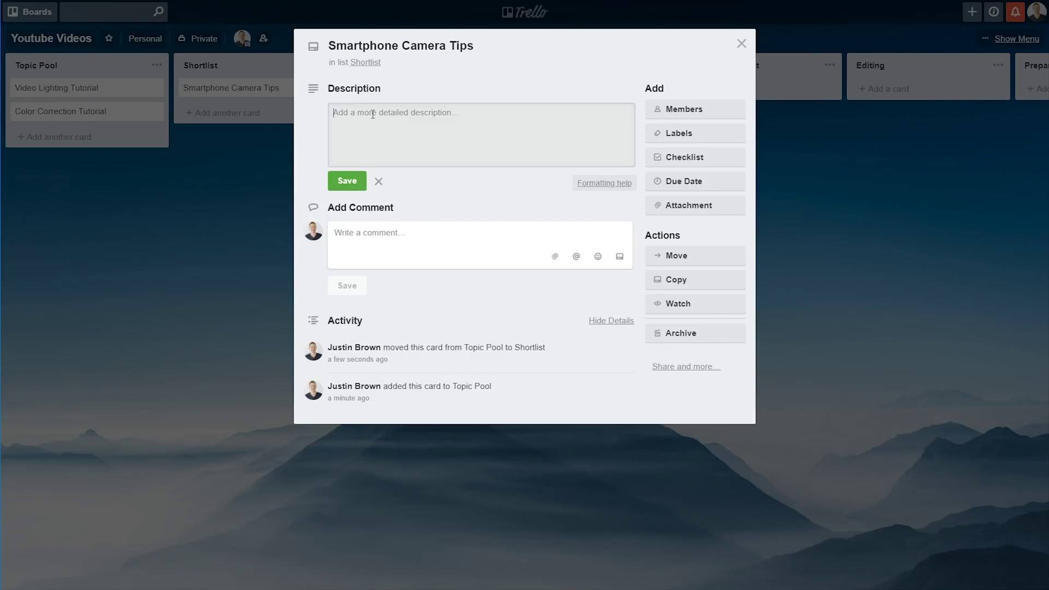
pyautogui.write('Use manua')
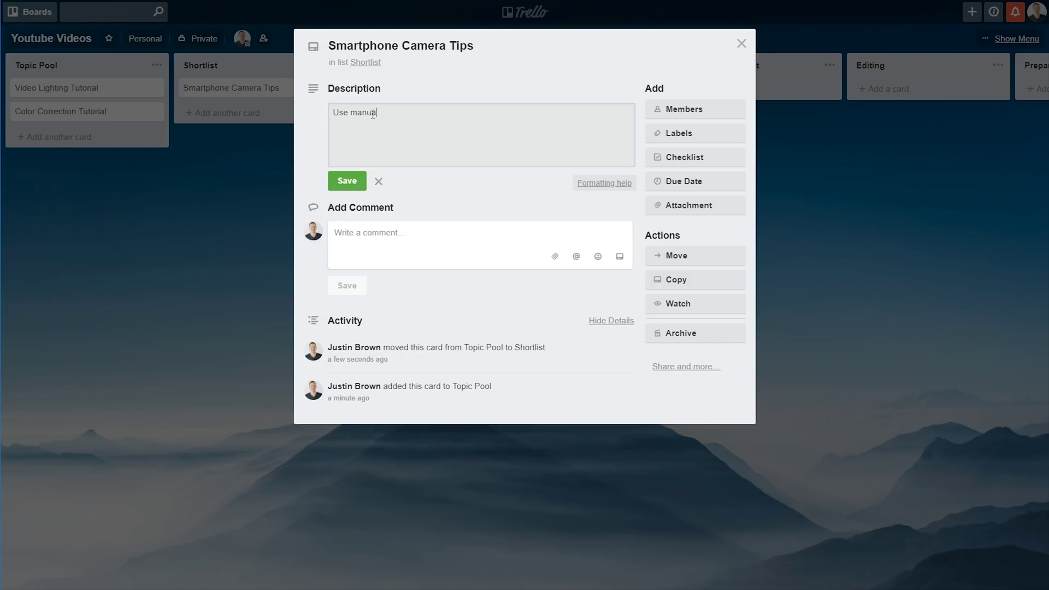
pyautogui.write('l settinga')
pyautogui.press('BackSpace')
pyautogui.write('s')
pyautogui.press('Return')
pyautogui.write('Filmic Pro')
pyautogui.click(343, 183)
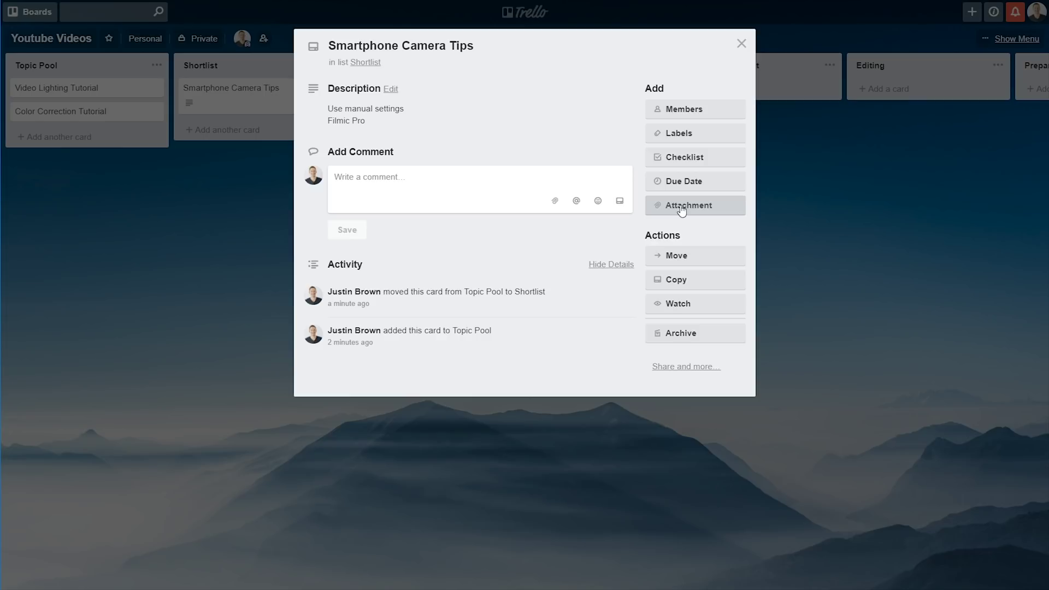
pyautogui.click(741, 44)
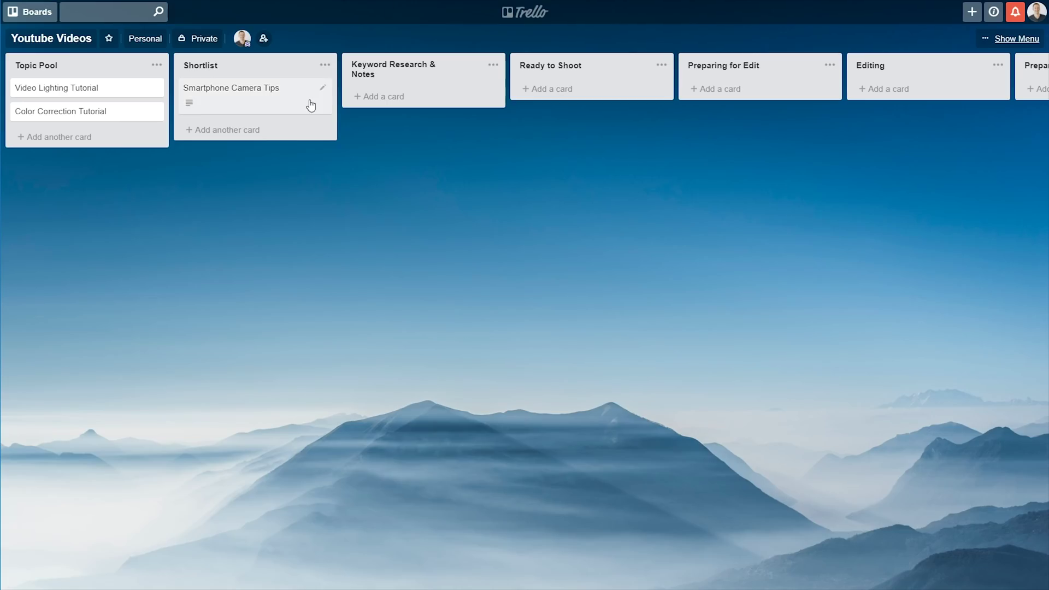
# Drag Smartphone Camera Tips into Keyword Research & Notes and check its details.
pyautogui.moveTo(245, 94); pyautogui.dragTo(404, 119)
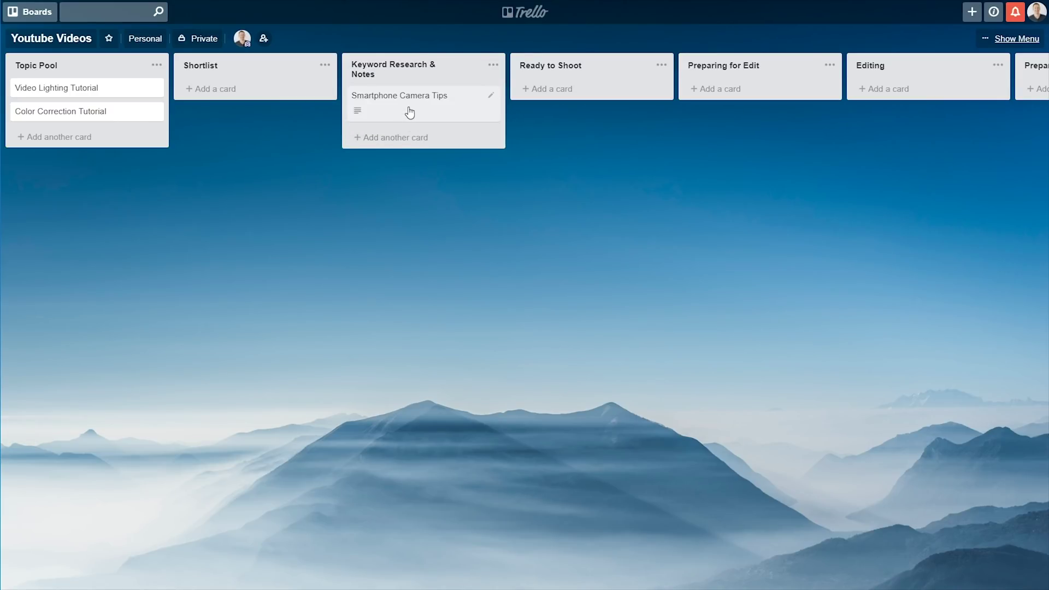
pyautogui.click(409, 106)
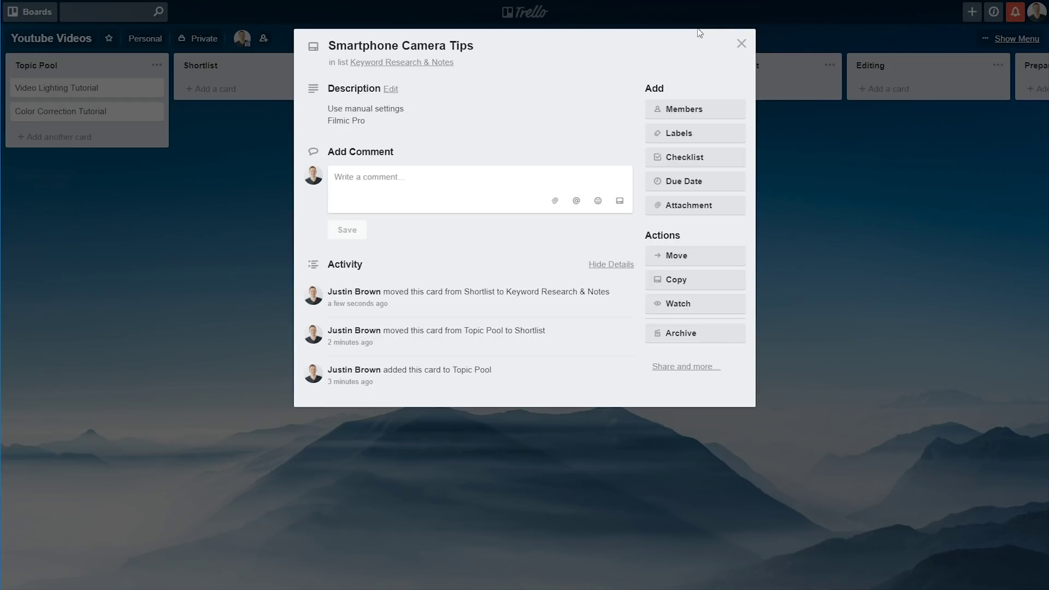
pyautogui.click(740, 43)
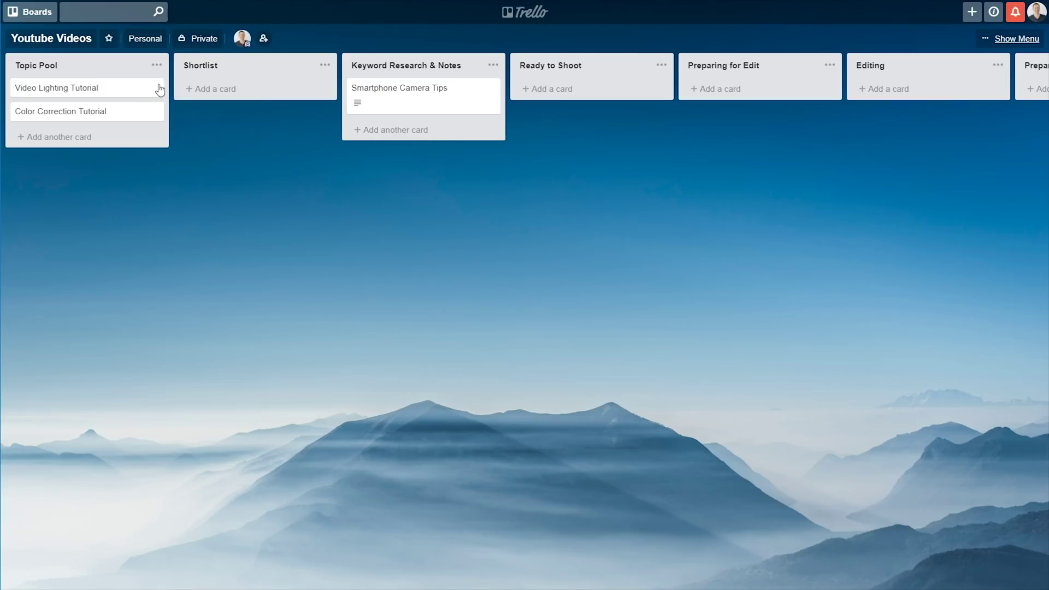
# Advance Video Lighting Tutorial and Smartphone Camera Tips through Keyword Research and Ready to Shoot into Preparing for Edit.
pyautogui.moveTo(156, 88); pyautogui.dragTo(416, 78)
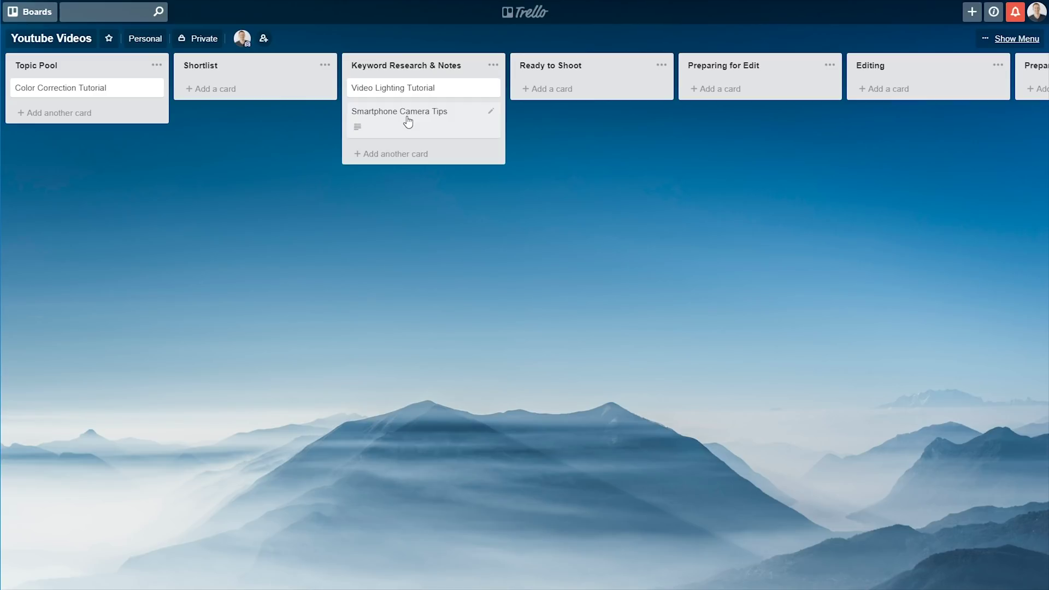
pyautogui.moveTo(407, 126); pyautogui.dragTo(566, 87)
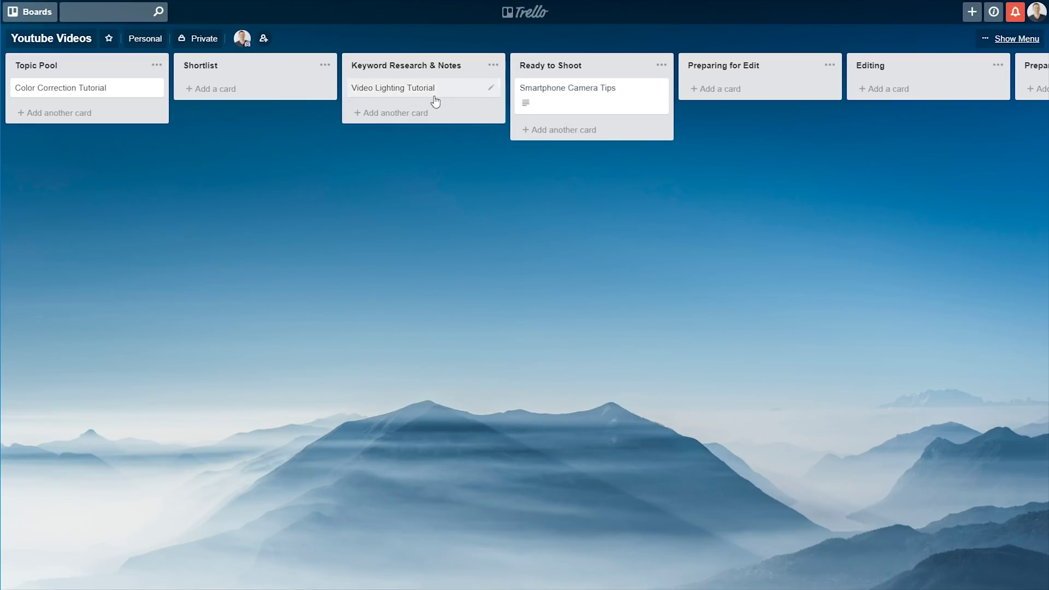
pyautogui.moveTo(436, 102); pyautogui.dragTo(552, 95)
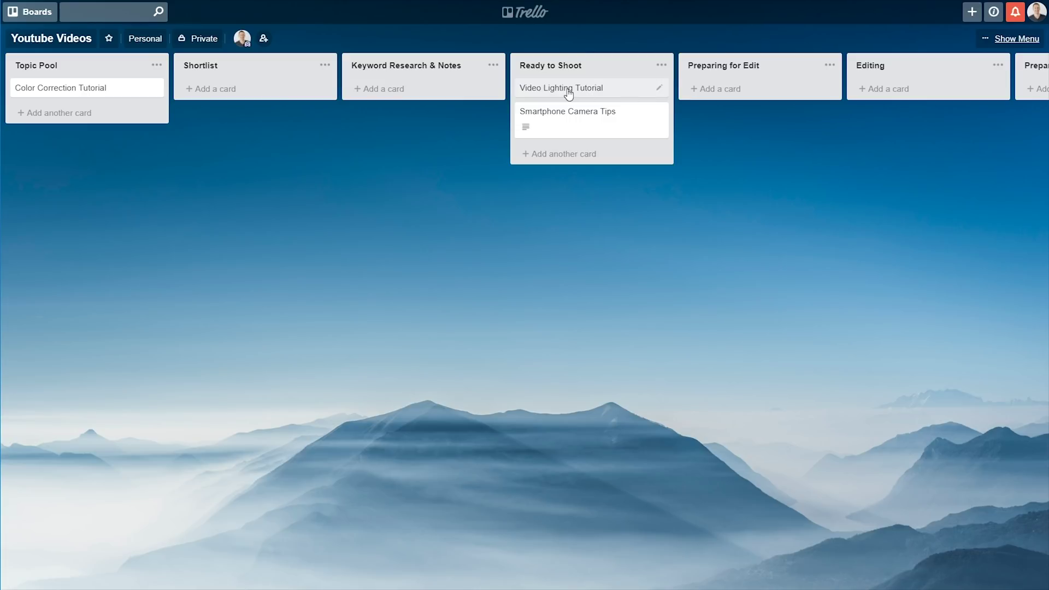
pyautogui.moveTo(583, 89); pyautogui.dragTo(746, 92)
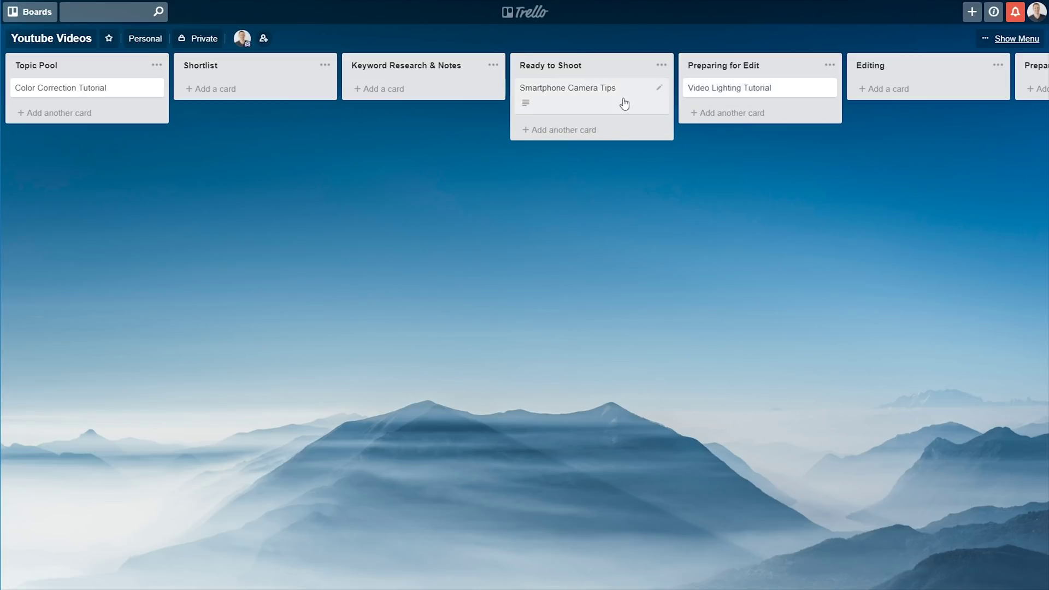
pyautogui.moveTo(623, 104); pyautogui.dragTo(738, 112)
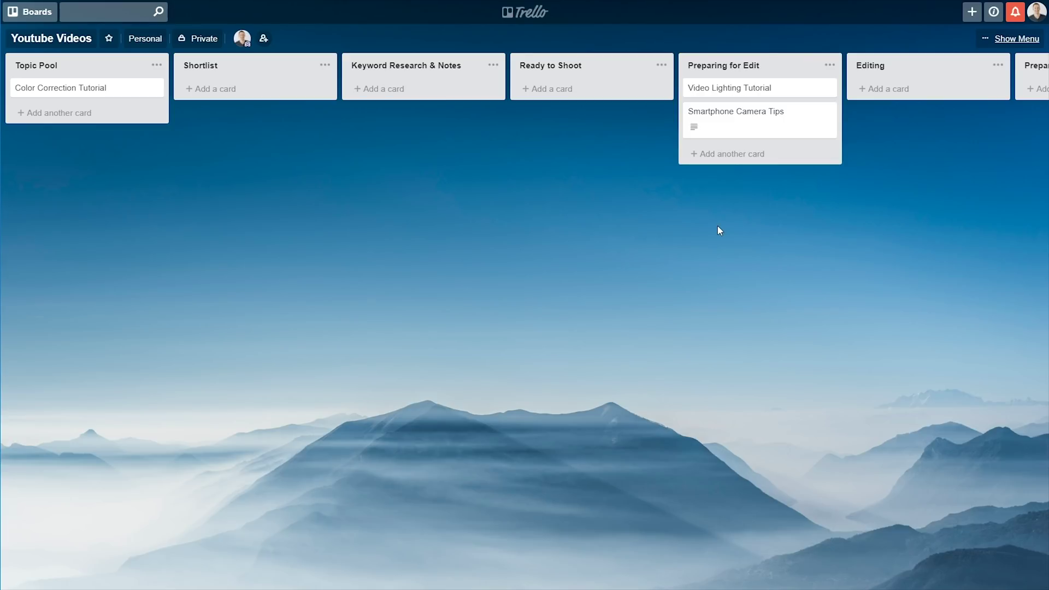
# Move Smartphone Camera Tips via Editing to Released!, and Video Lighting Tutorial to Ready for Release.
pyautogui.moveTo(749, 133); pyautogui.dragTo(888, 104)
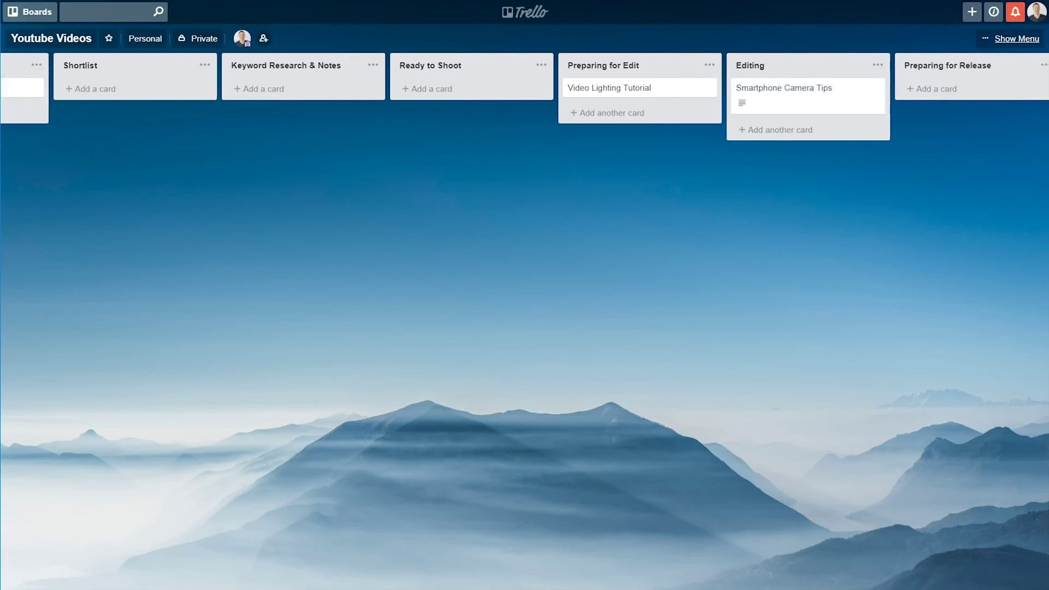
pyautogui.hscroll(5, 524, 97)
pyautogui.hscroll(3, 524, 97)
pyautogui.moveTo(340, 95); pyautogui.dragTo(506, 98)
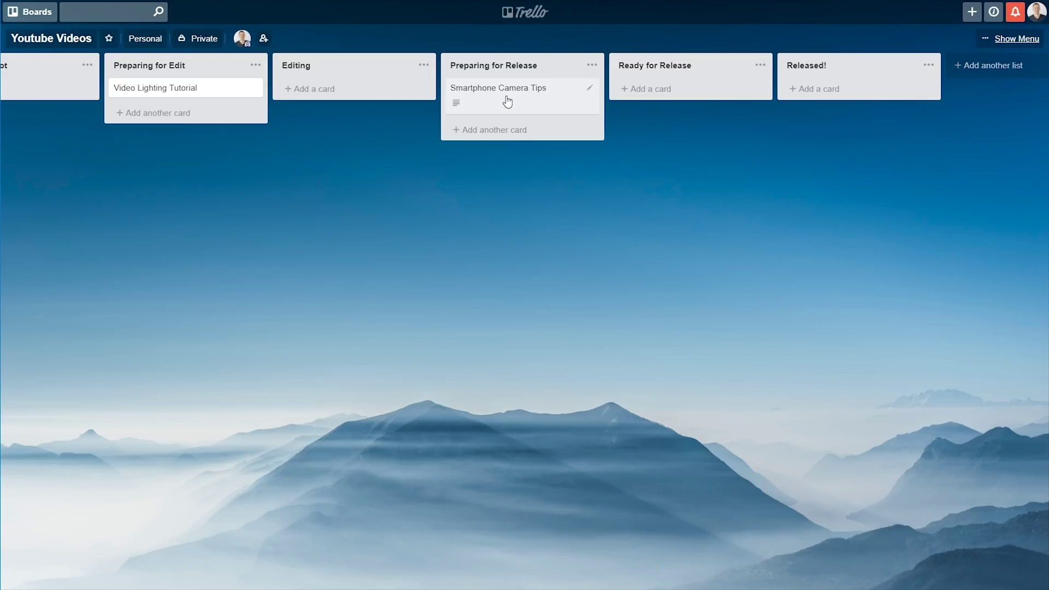
pyautogui.moveTo(507, 101); pyautogui.dragTo(705, 332)
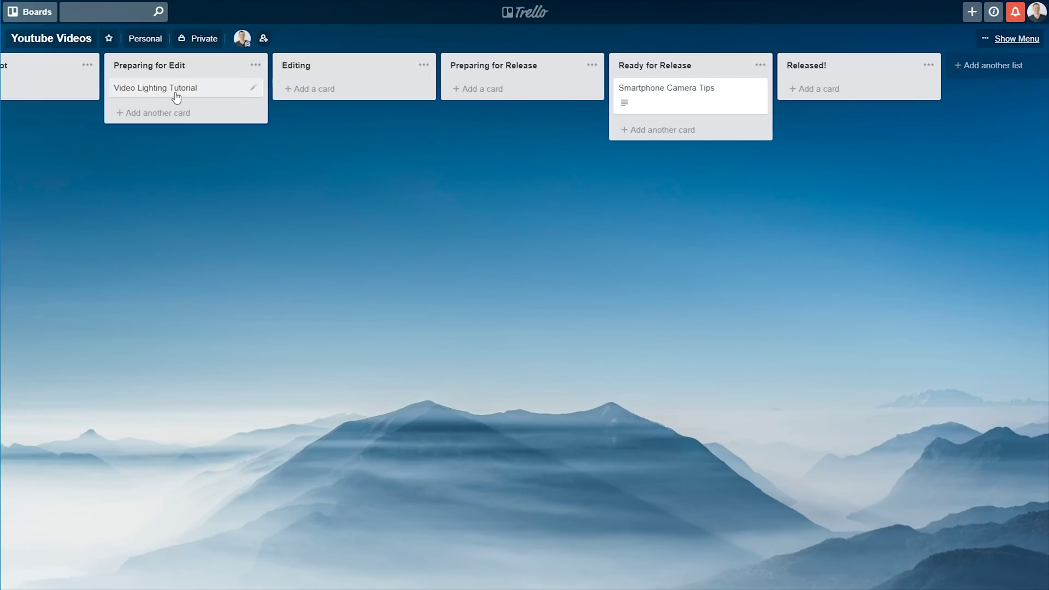
pyautogui.moveTo(175, 98); pyautogui.dragTo(657, 141)
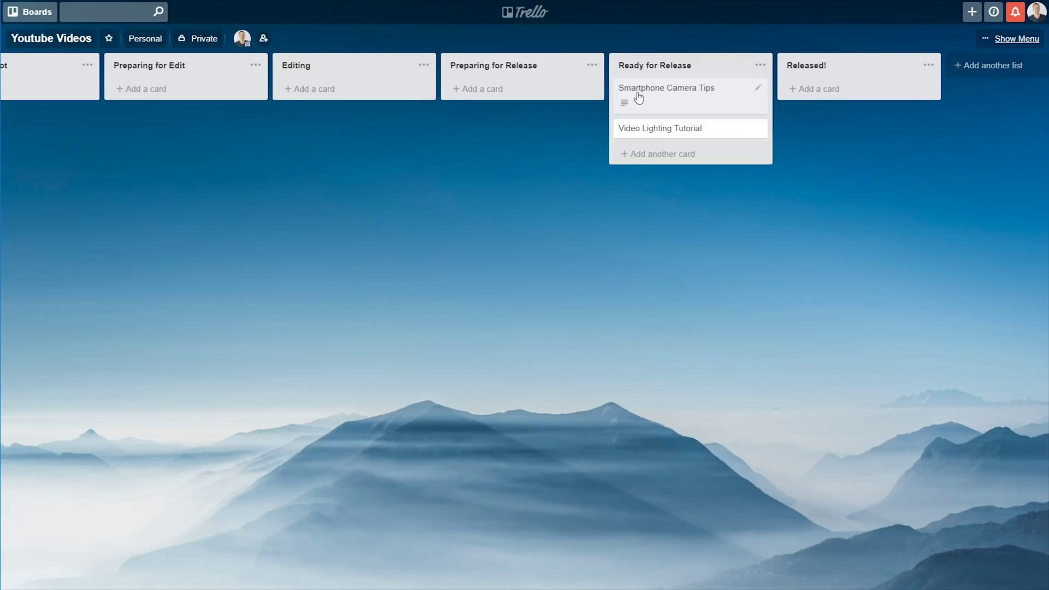
pyautogui.moveTo(638, 98); pyautogui.dragTo(819, 124)
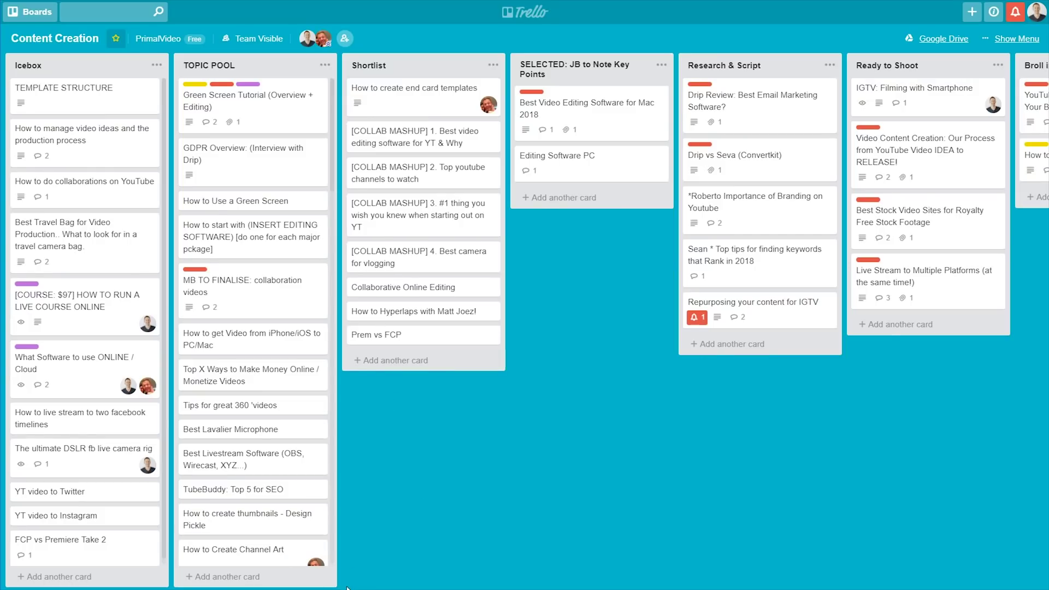
# Scroll right through the Content Creation board's lists and back to Topic Pool.
pyautogui.hscroll(10, 525, 320)
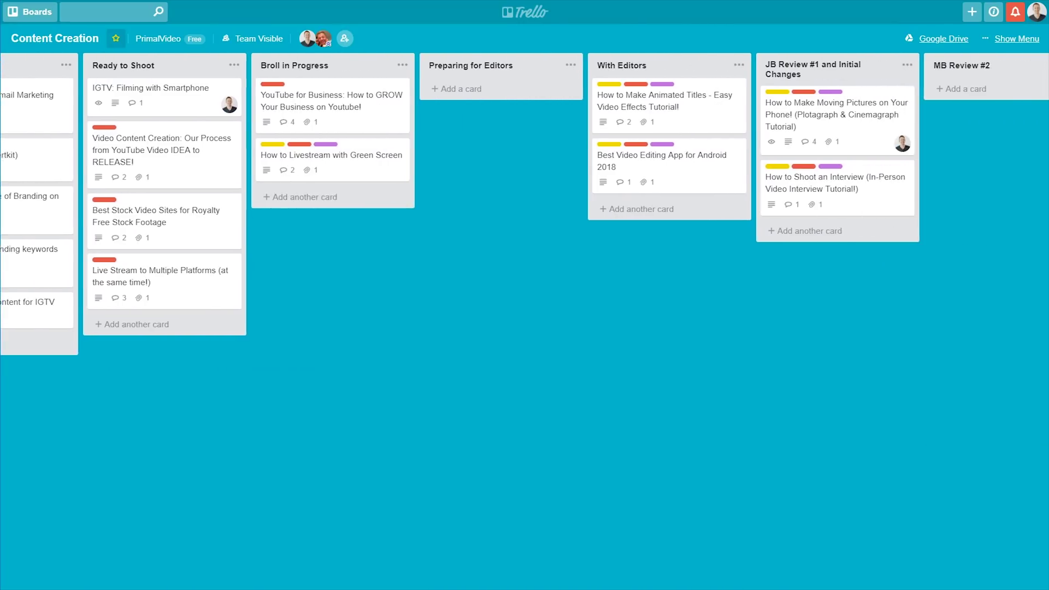
pyautogui.hscroll(8, 850, 575)
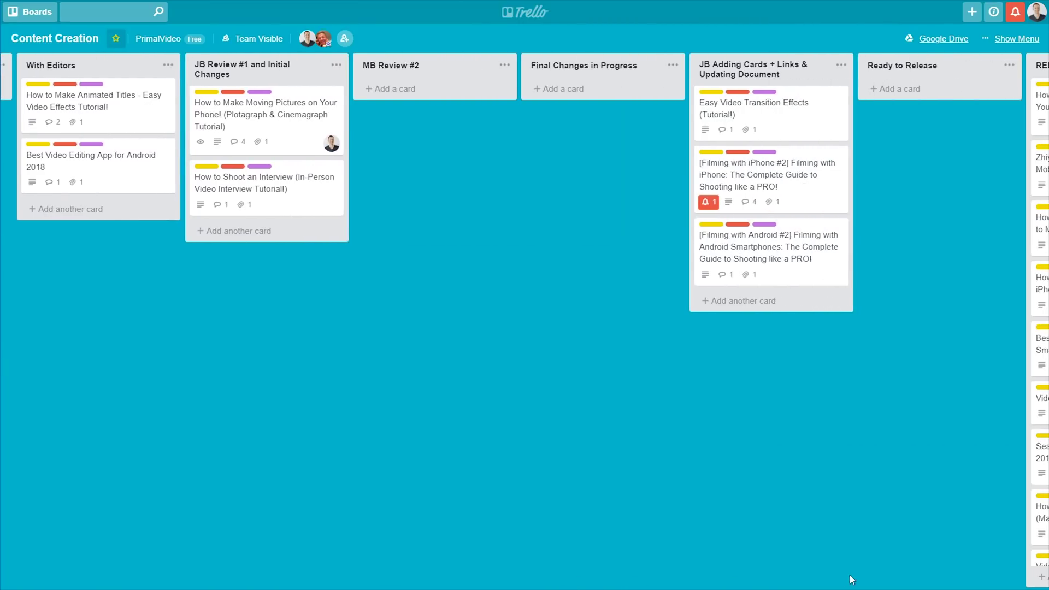
pyautogui.hscroll(5, 850, 574)
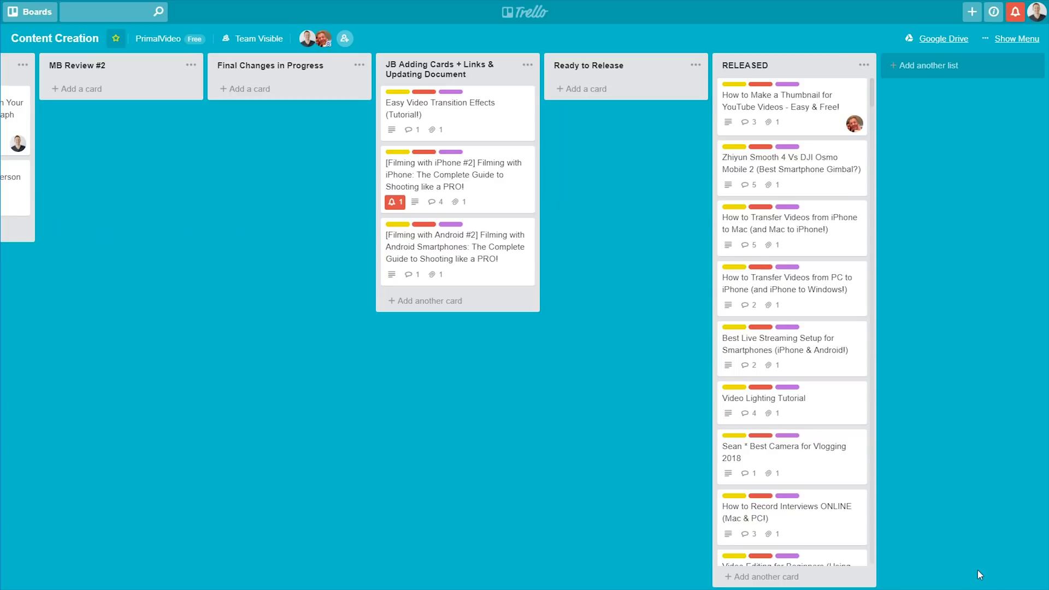
pyautogui.hscroll(-20, 978, 569)
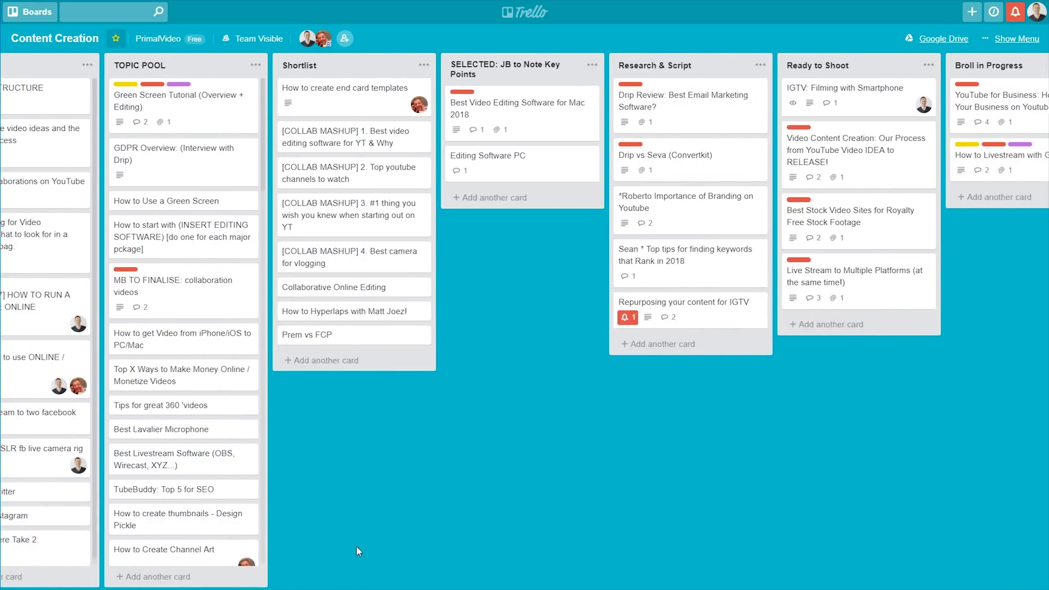
pyautogui.hscroll(-1, 356, 546)
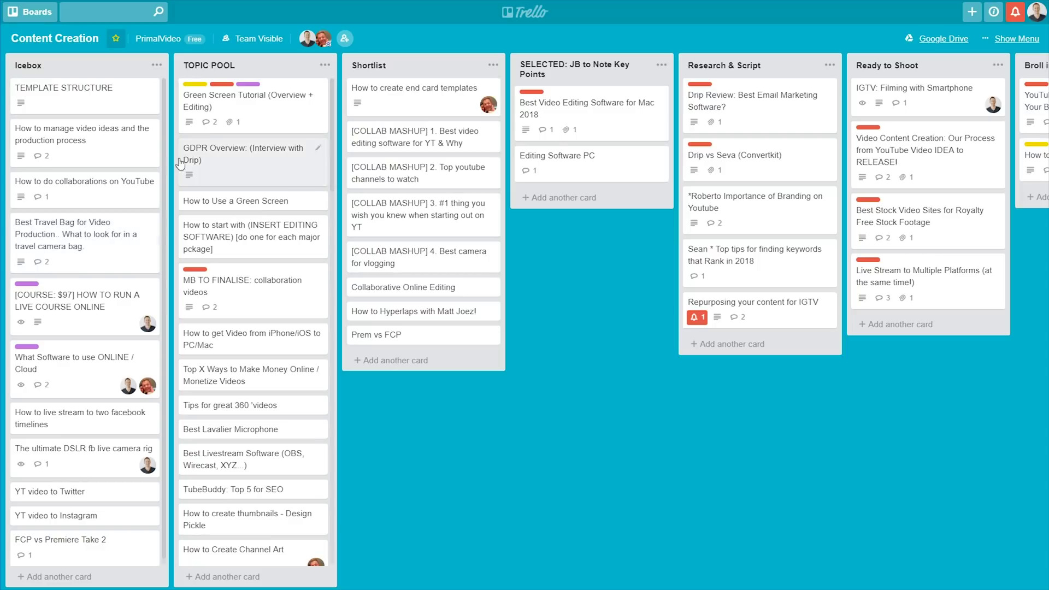
pyautogui.scroll(-2, 273, 172)
pyautogui.scroll(-10, 273, 172)
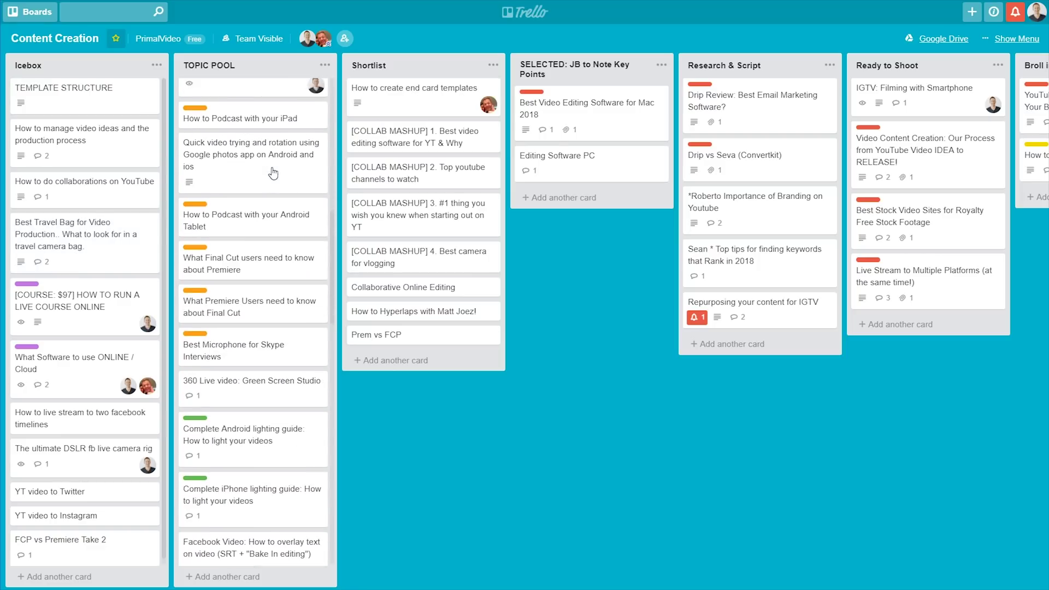
pyautogui.scroll(-8, 273, 172)
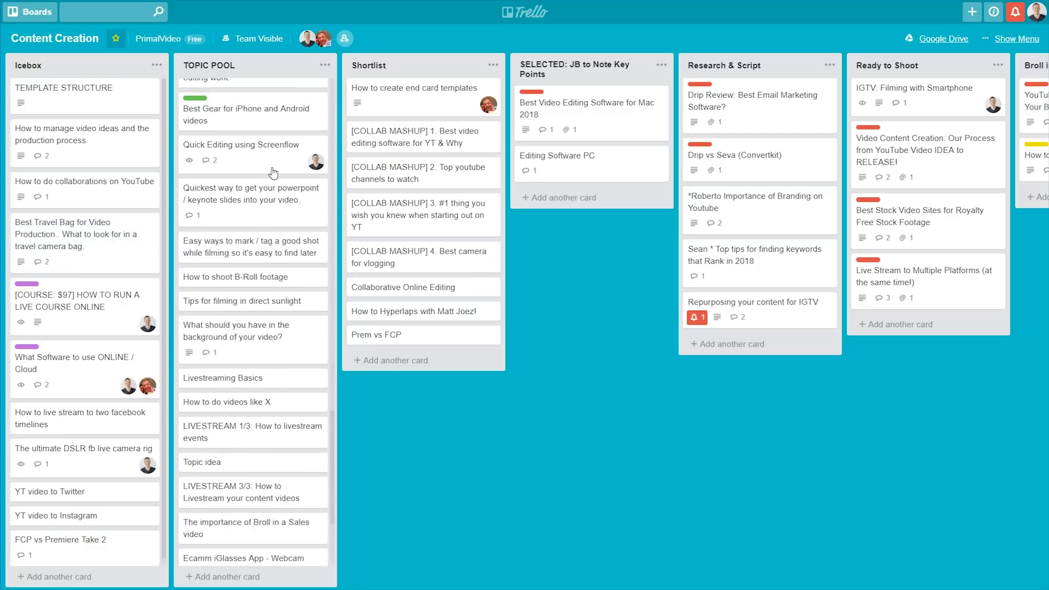
pyautogui.scroll(15, 273, 173)
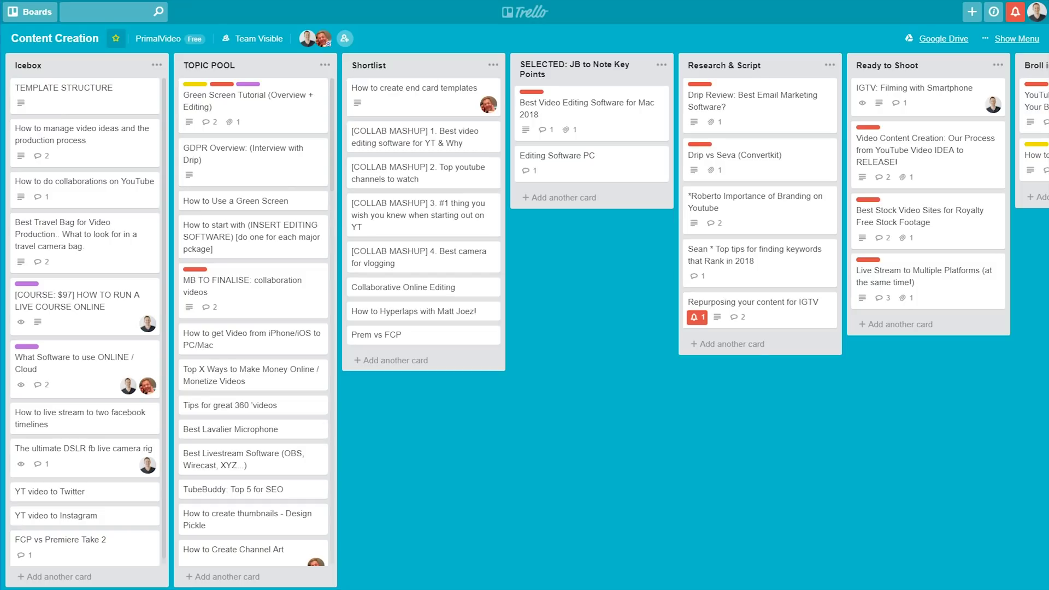
pyautogui.hscroll(10, 525, 327)
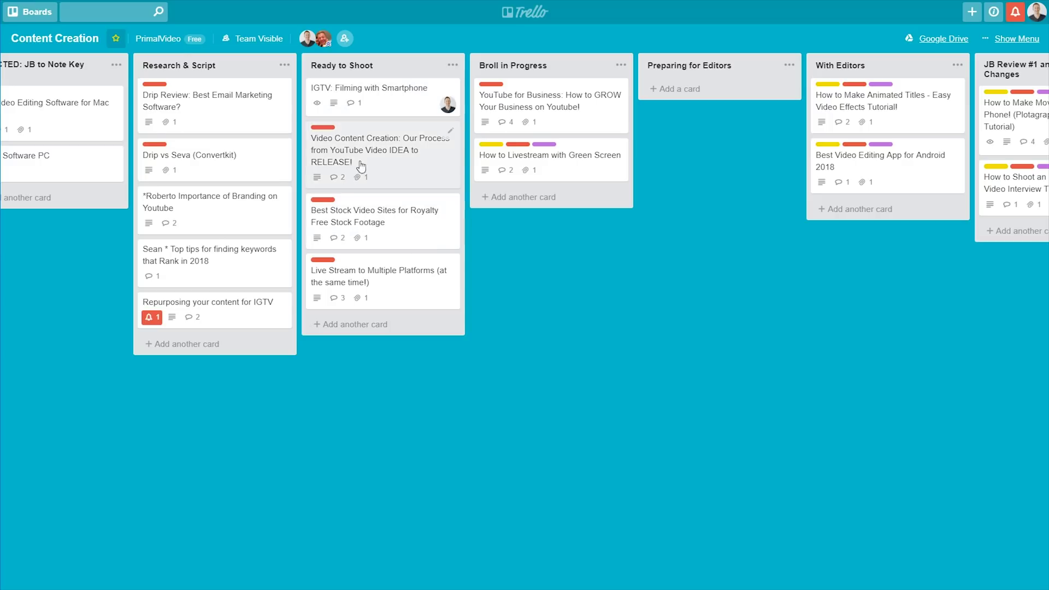
pyautogui.click(396, 163)
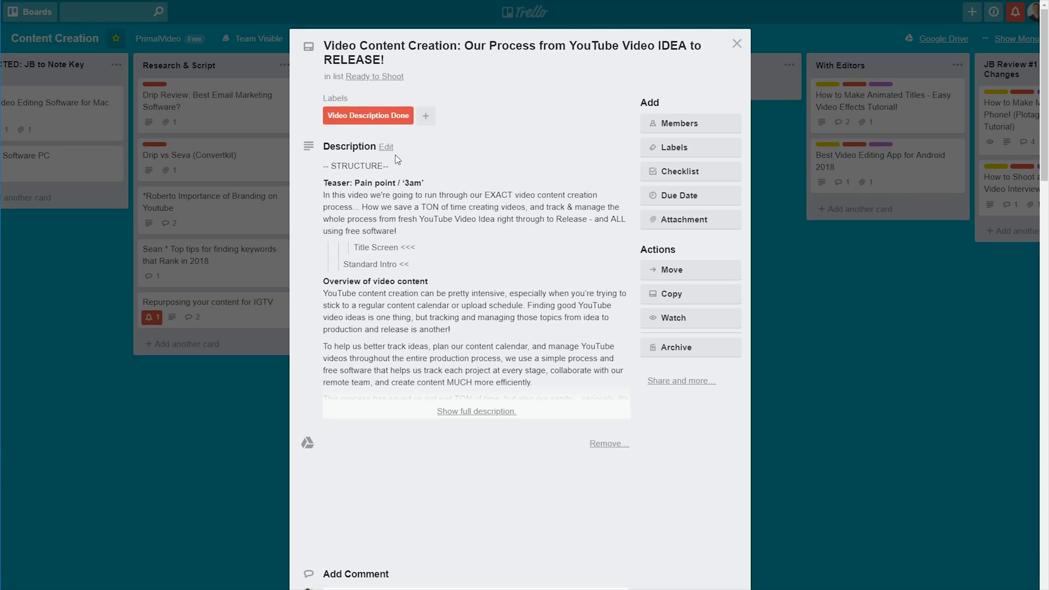
pyautogui.click(492, 411)
pyautogui.scroll(-3, 478, 280)
pyautogui.scroll(-15, 479, 280)
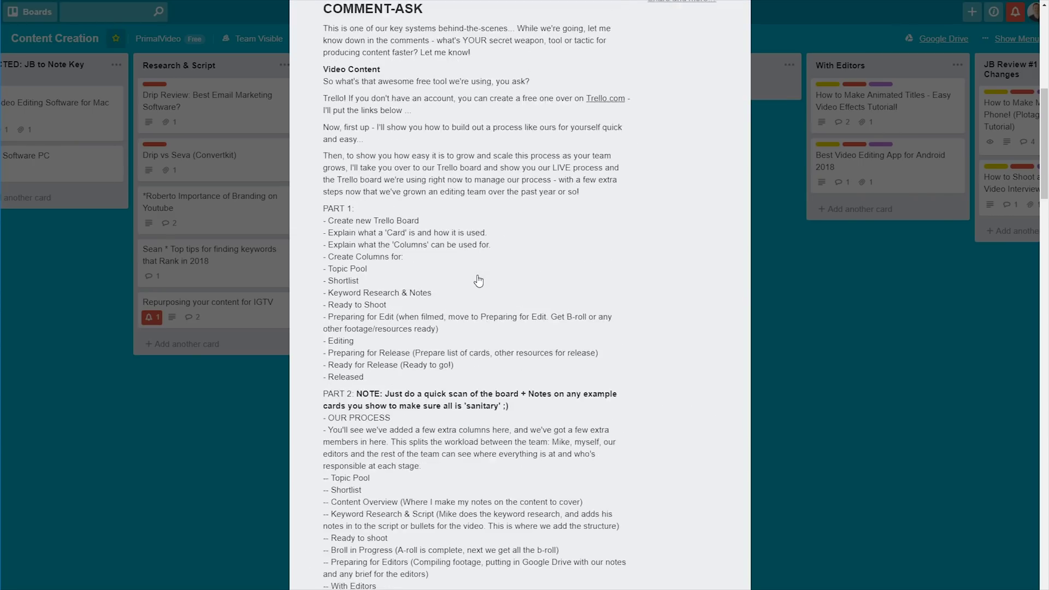
pyautogui.scroll(-9, 478, 280)
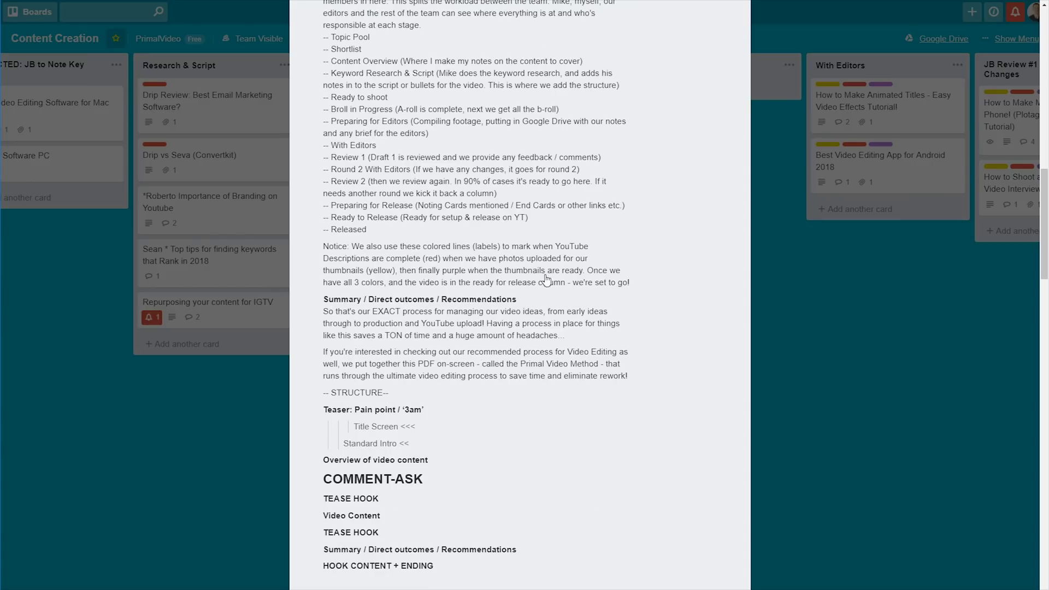
pyautogui.scroll(1, 492, 246)
pyautogui.scroll(10, 489, 241)
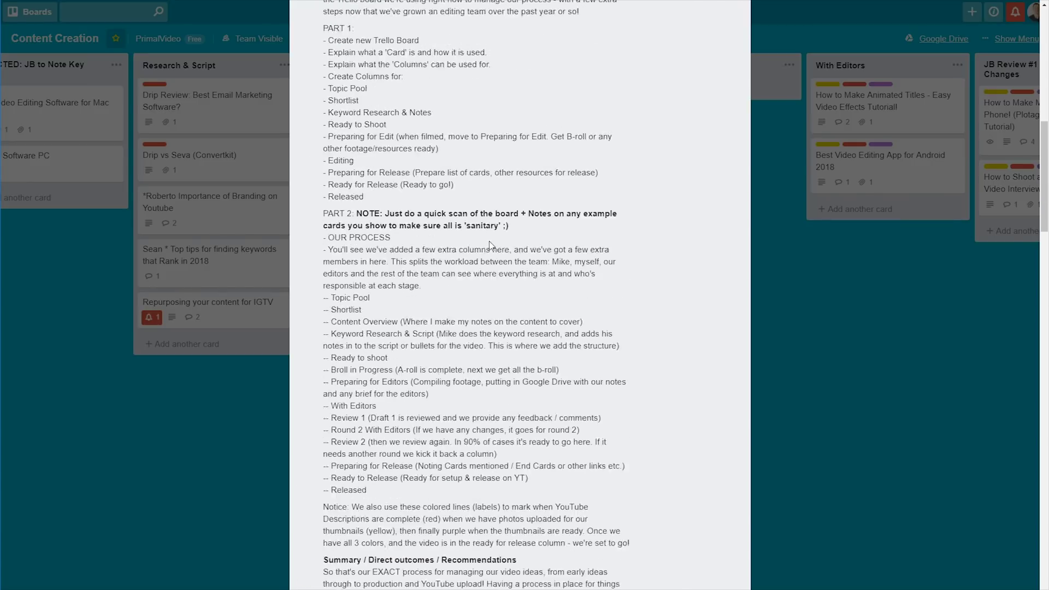
pyautogui.click(821, 325)
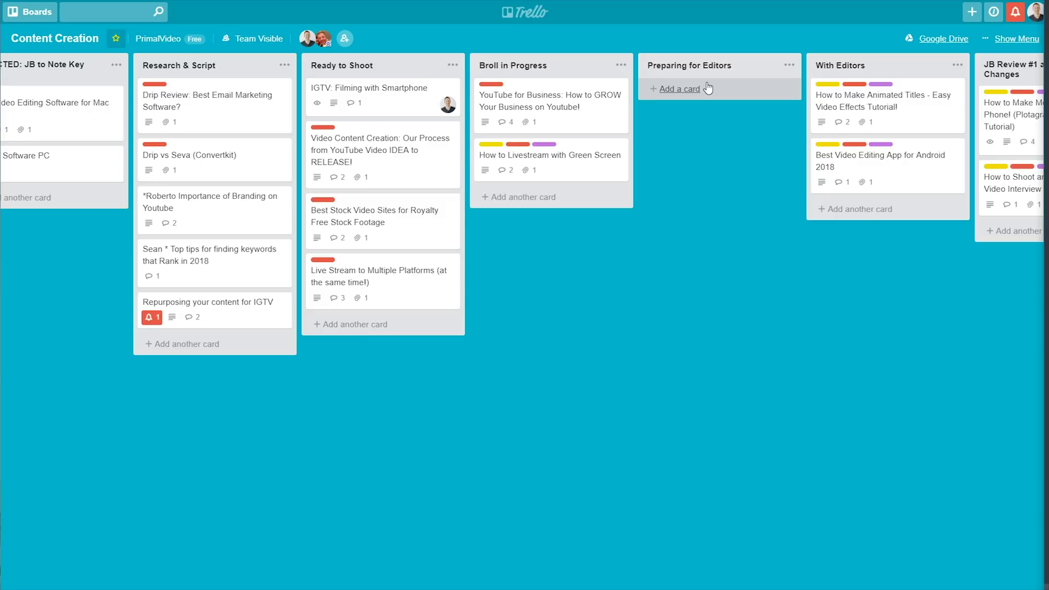
pyautogui.hscroll(10, 708, 88)
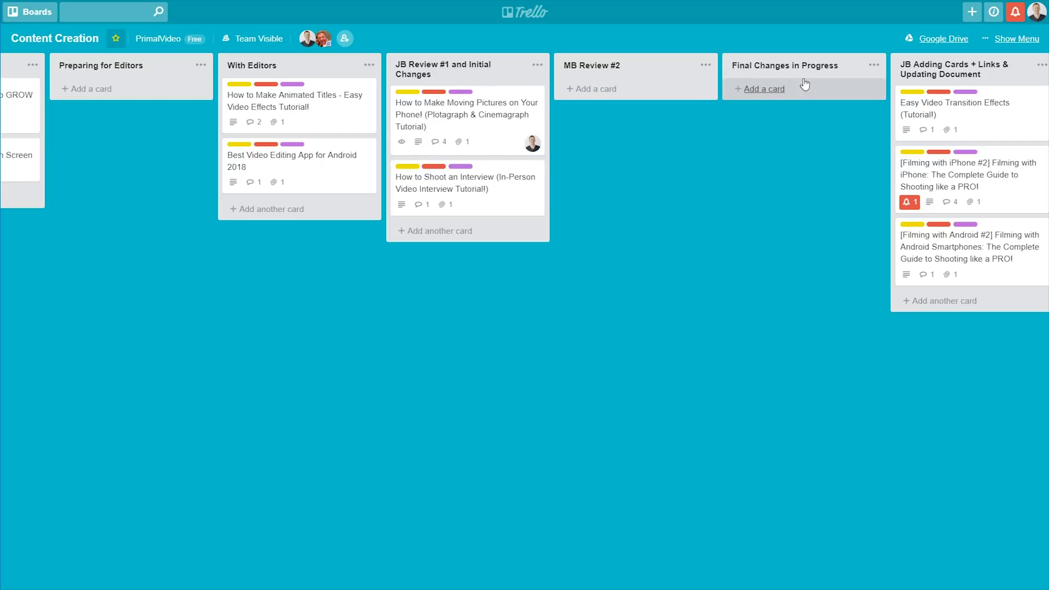
pyautogui.hscroll(7, 813, 97)
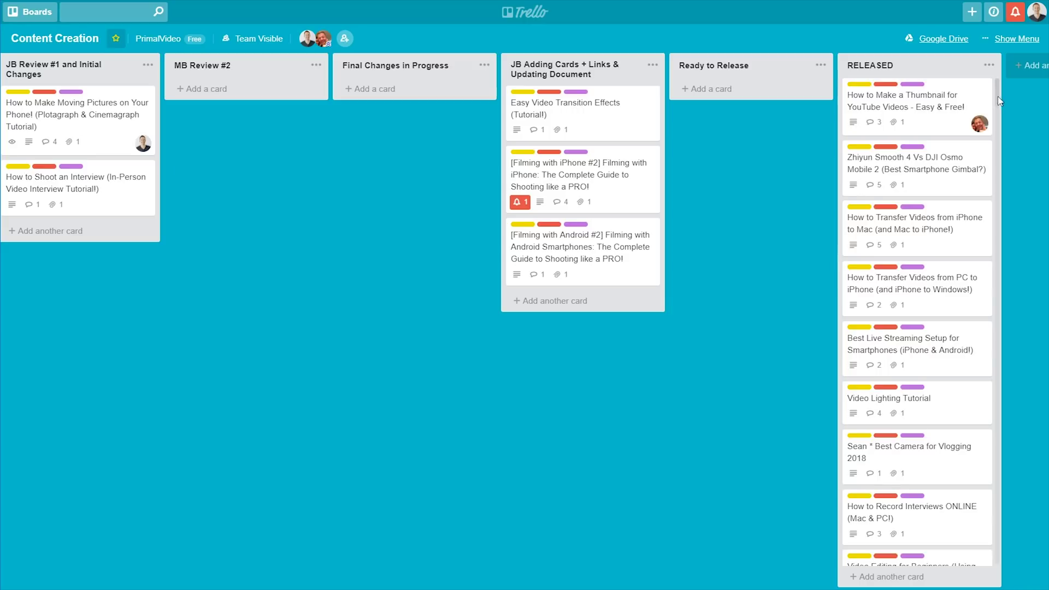
pyautogui.moveTo(998, 96); pyautogui.dragTo(1001, 70)
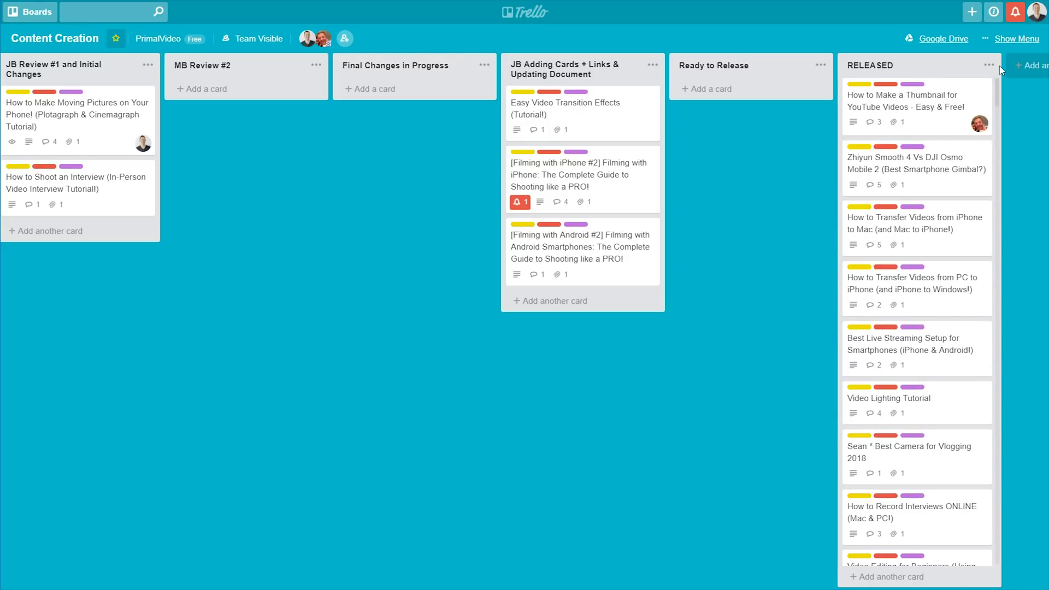
# Expand the card label names, then drag Easy Video Transition Effects to demonstrate moving.
pyautogui.click(579, 92)
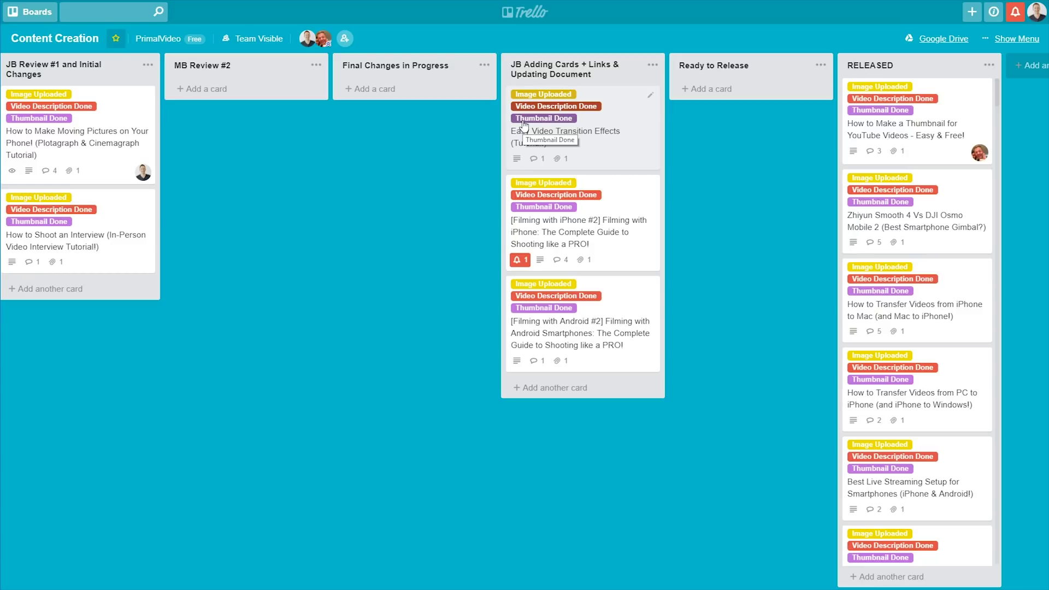
pyautogui.moveTo(622, 131); pyautogui.dragTo(595, 170)
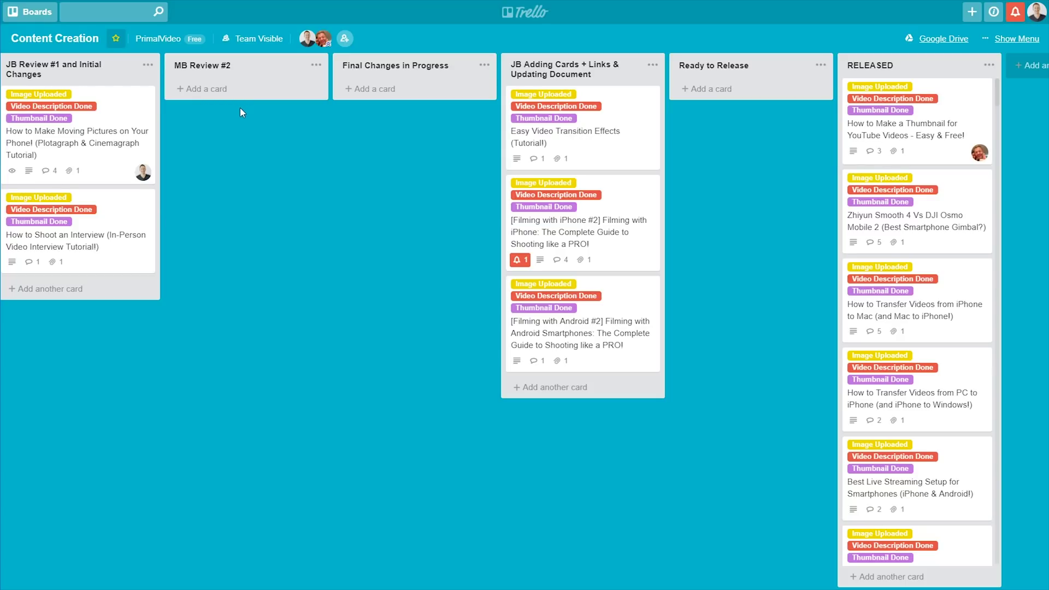
pyautogui.click(932, 137)
pyautogui.scroll(-4, 470, 348)
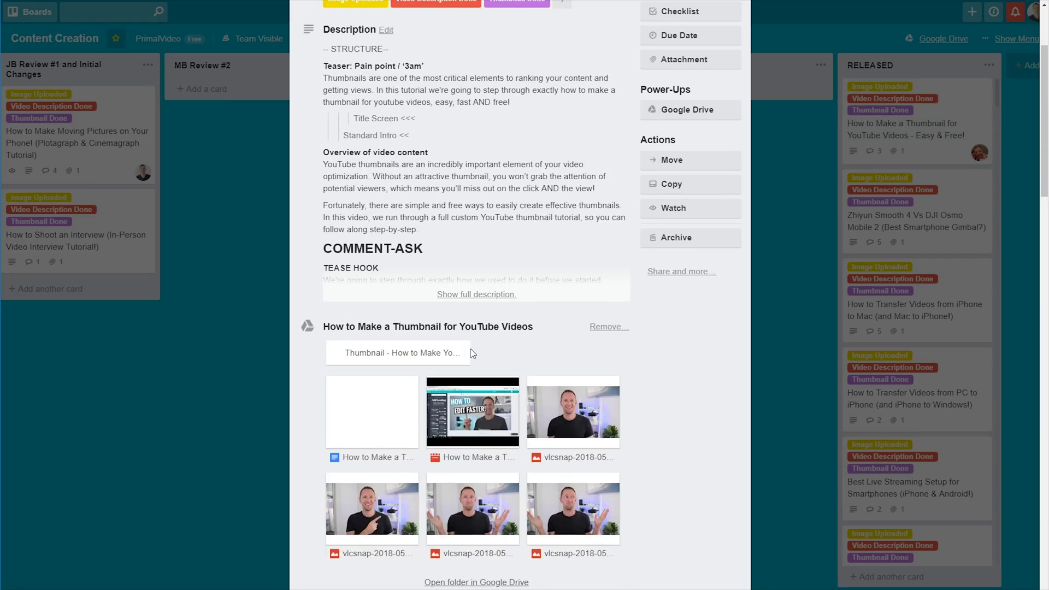
pyautogui.scroll(-2, 471, 349)
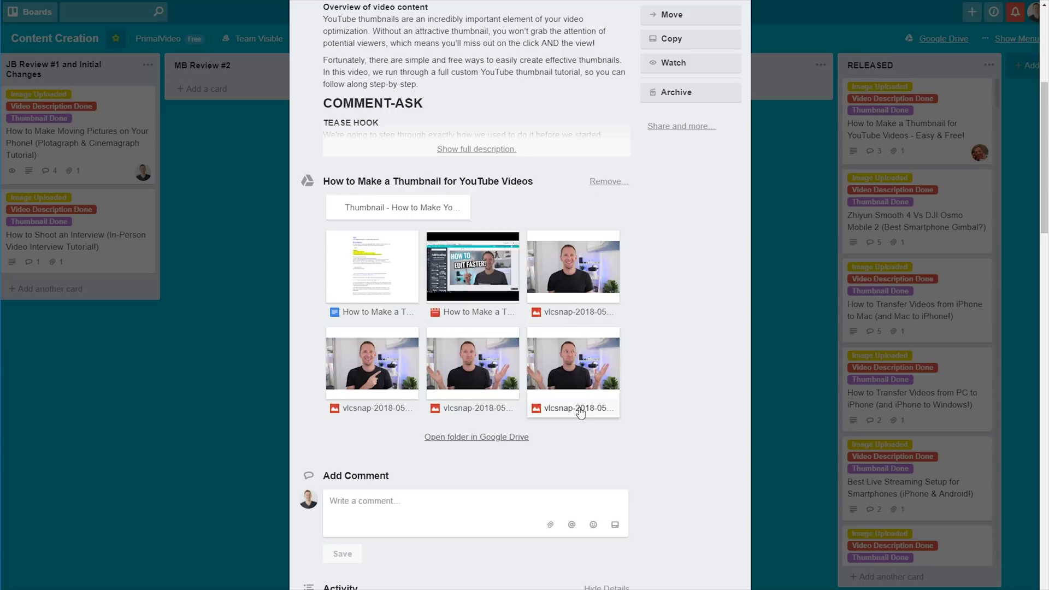
pyautogui.scroll(-6, 388, 347)
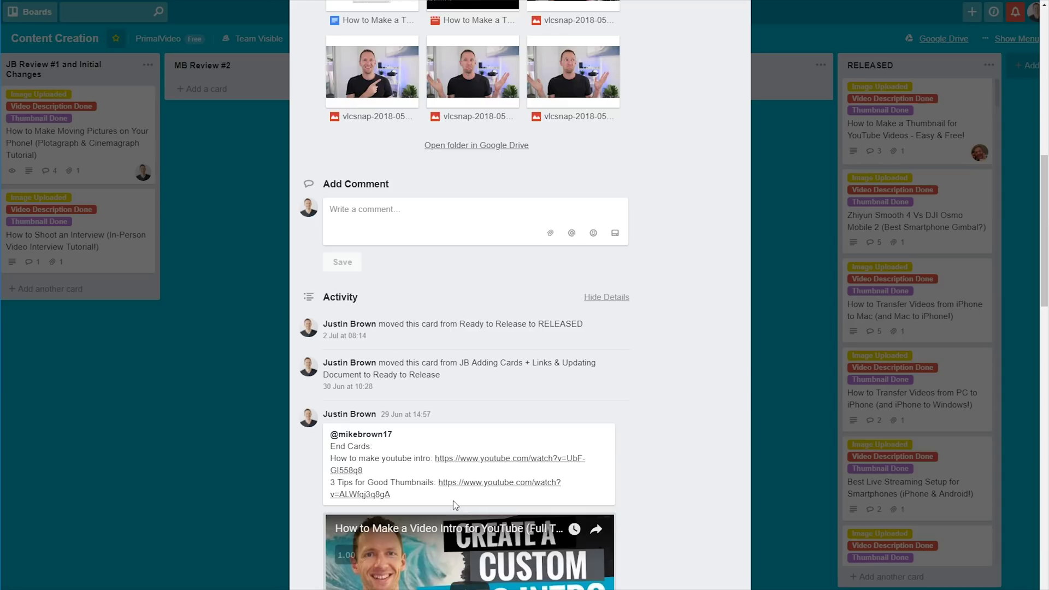
pyautogui.scroll(-8, 453, 500)
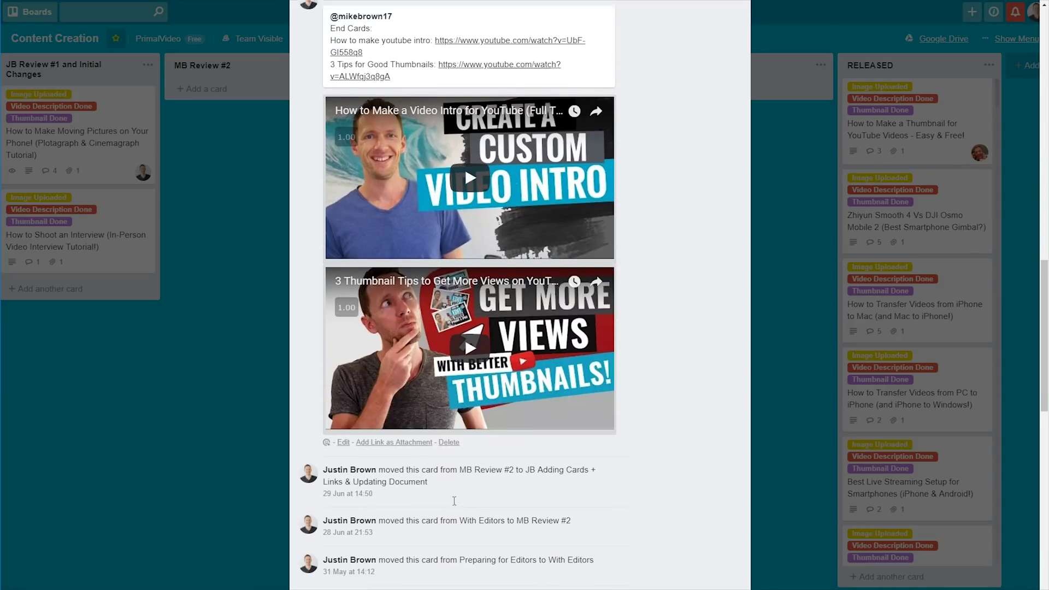
pyautogui.scroll(8, 454, 501)
pyautogui.scroll(8, 454, 489)
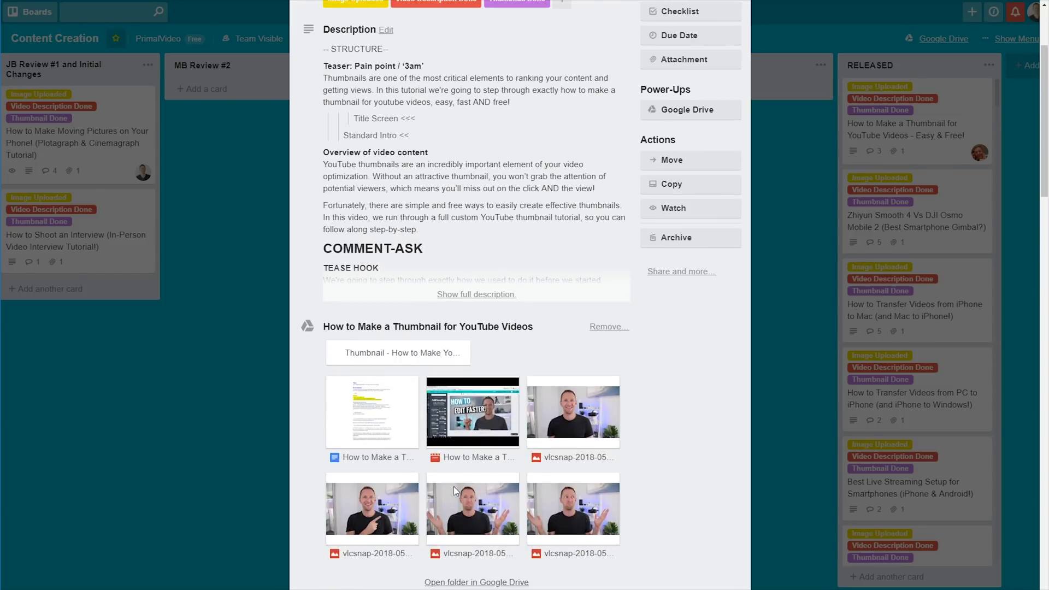
pyautogui.press('Escape')
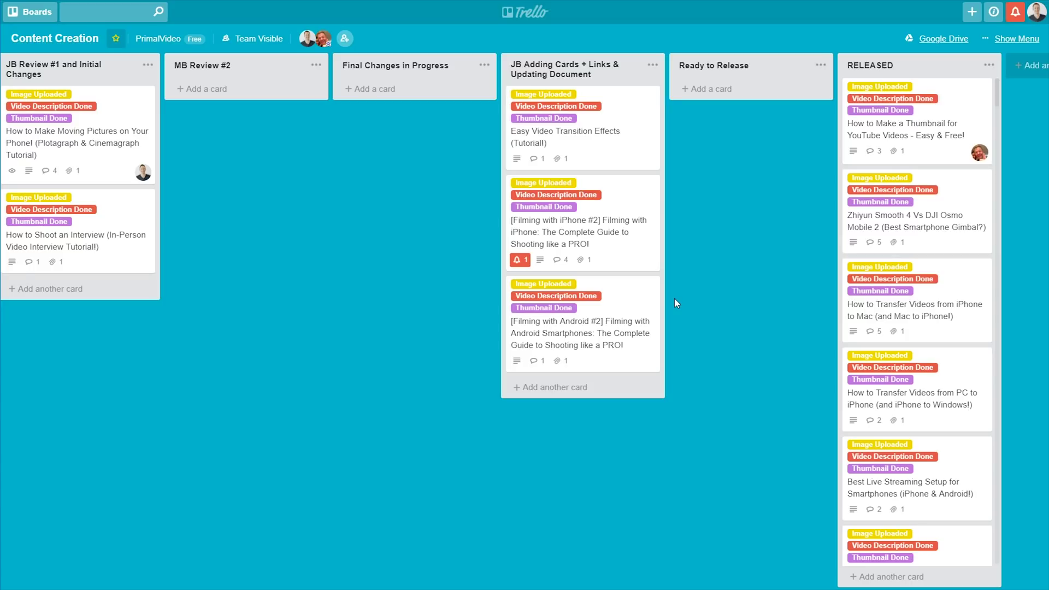
pyautogui.moveTo(656, 586); pyautogui.dragTo(1026, 586)
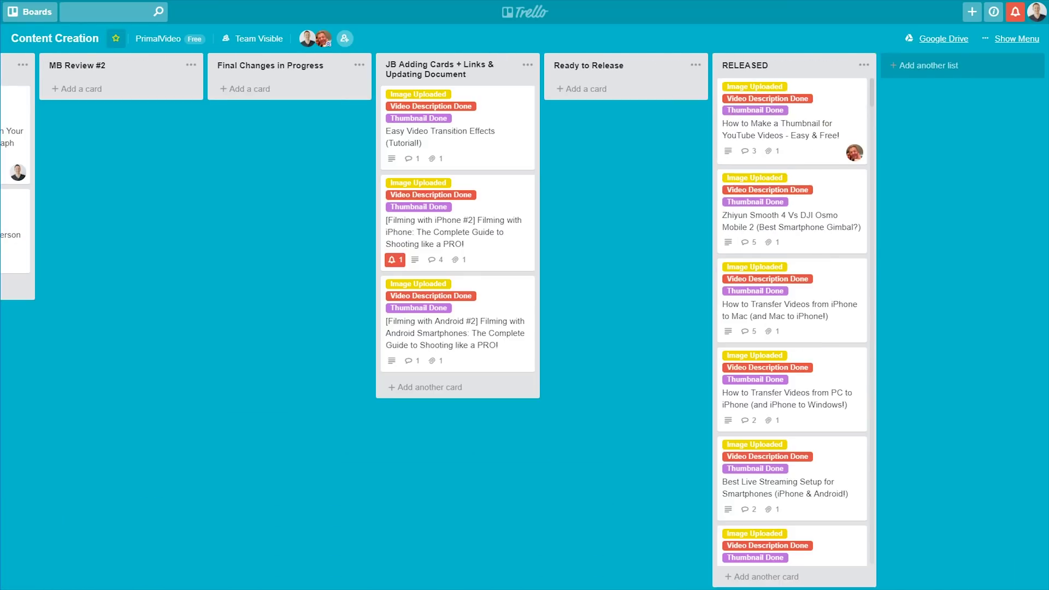